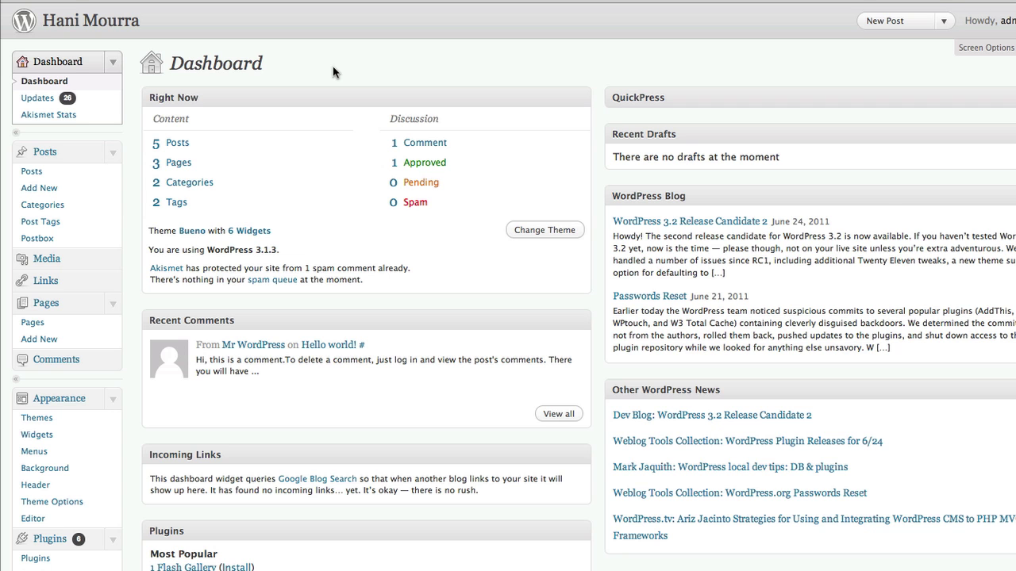
# Search the installable plugins for "smart youtube".
pyautogui.scroll(-5, 131, 129)
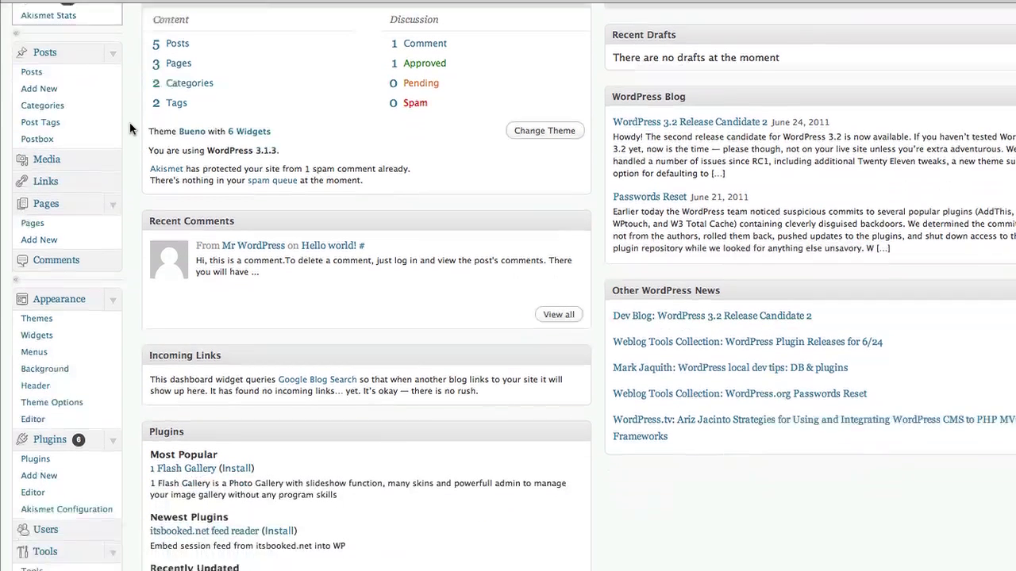
pyautogui.scroll(-1, 130, 129)
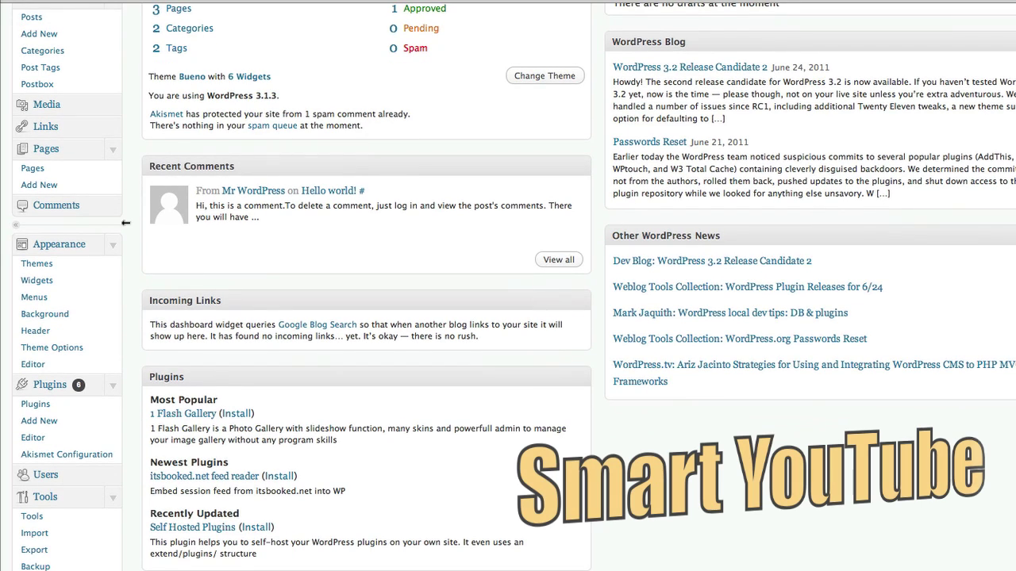
pyautogui.click(56, 405)
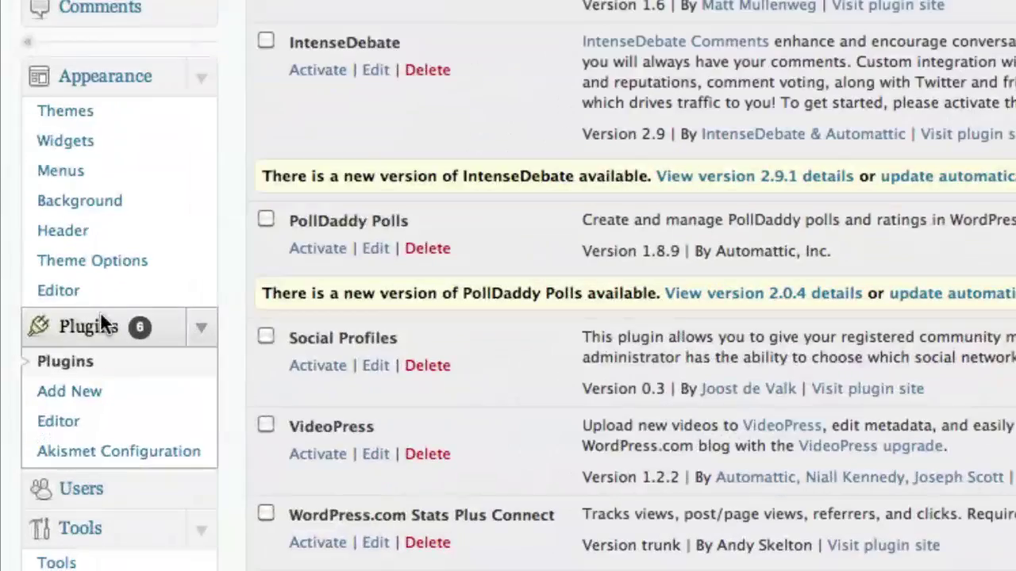
pyautogui.click(84, 394)
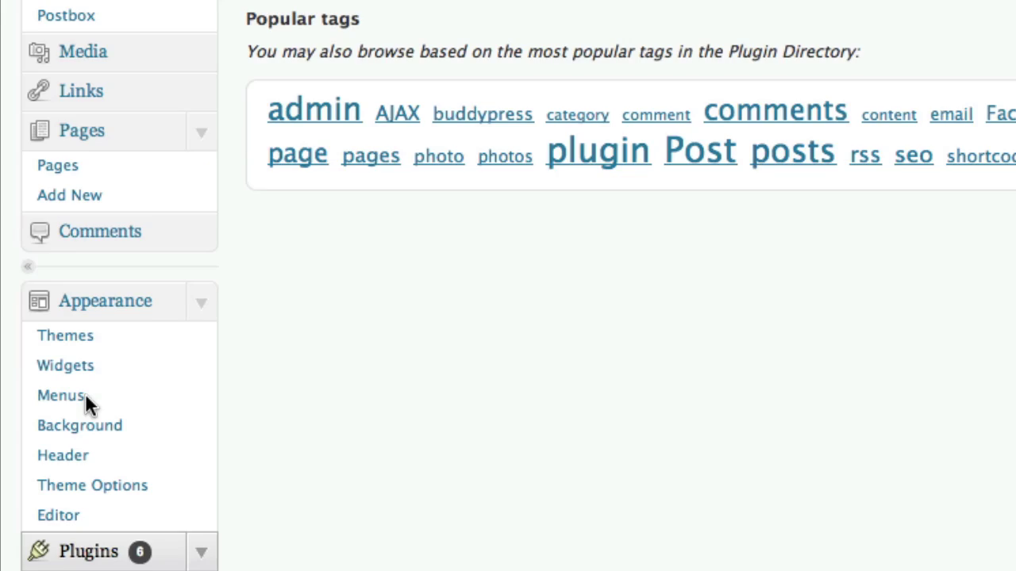
pyautogui.click(208, 275)
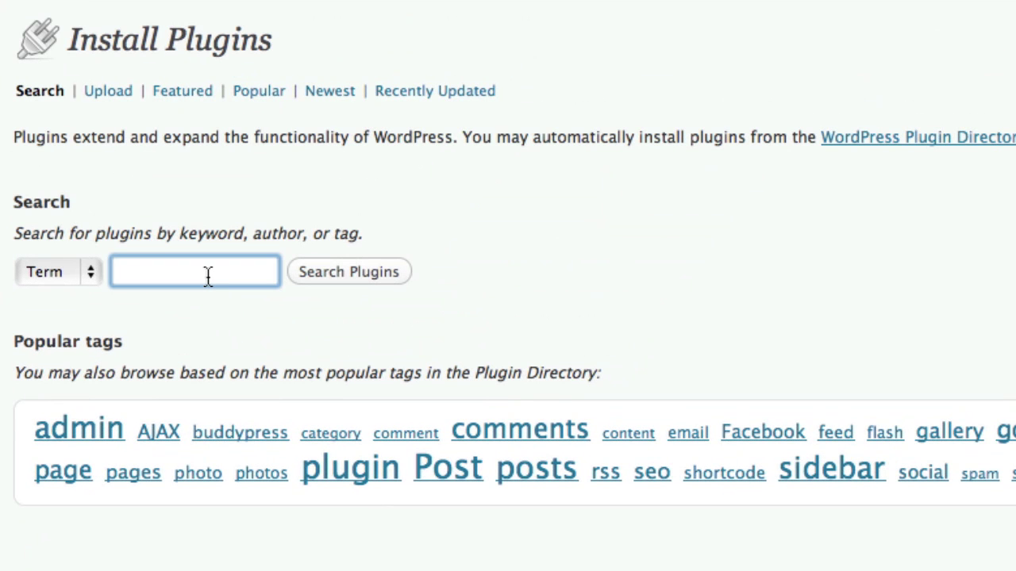
pyautogui.write('smart youtube')
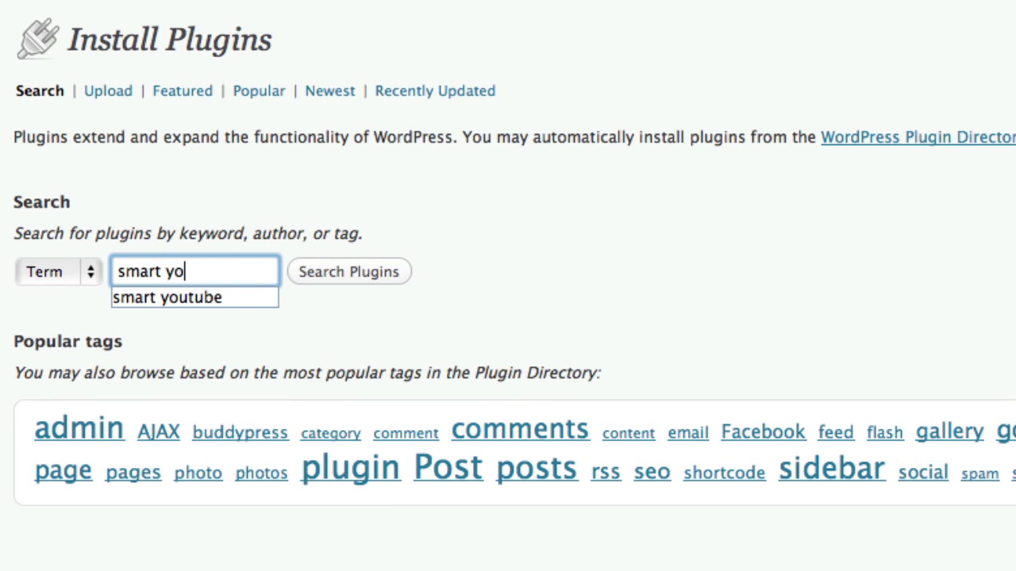
pyautogui.click(377, 266)
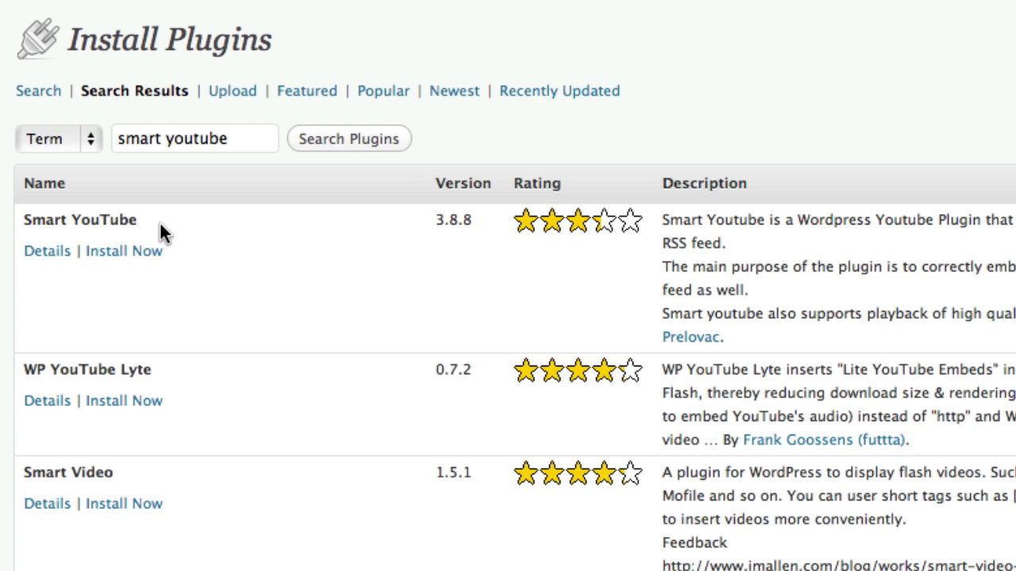
# Install the Smart YouTube plugin from the search results and activate it.
pyautogui.click(152, 253)
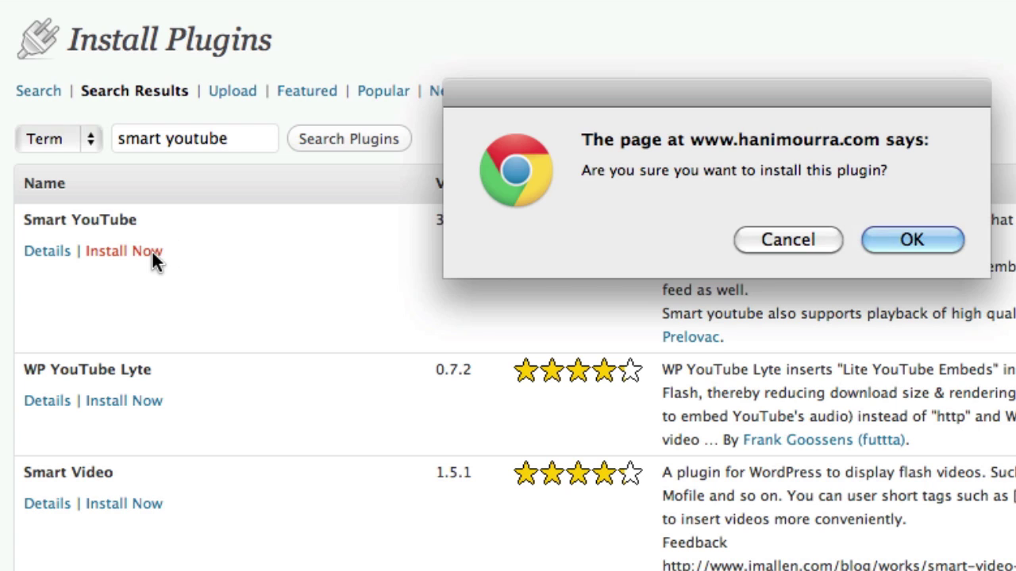
pyautogui.click(946, 244)
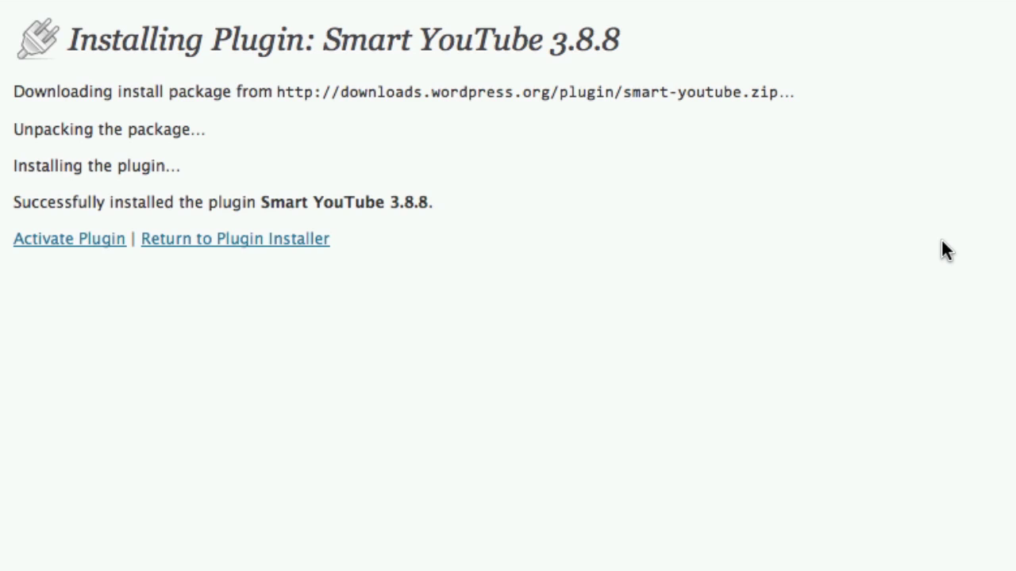
pyautogui.click(68, 240)
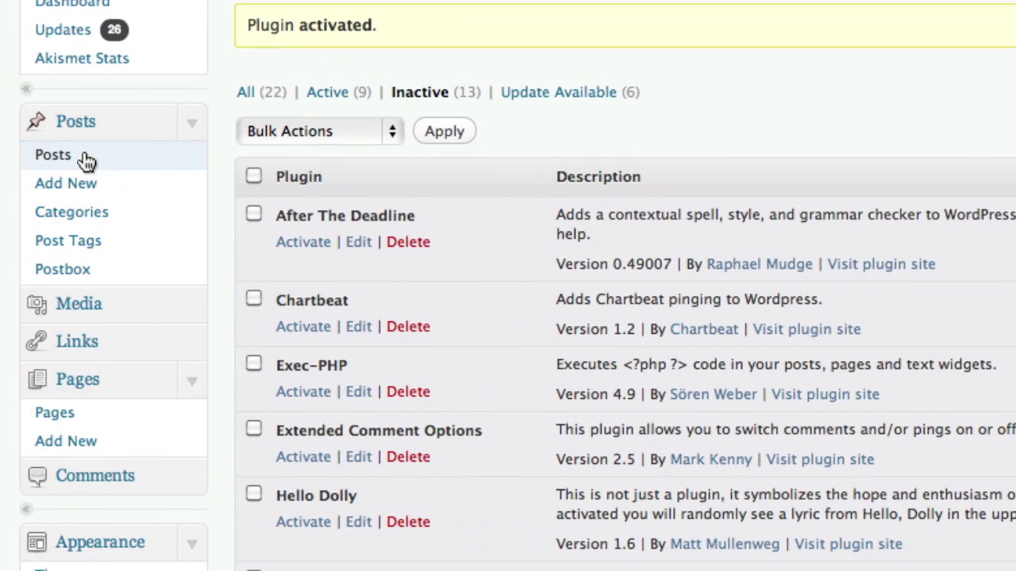
# Create a new post titled "New Video Post" and place the cursor in its body.
pyautogui.click(84, 156)
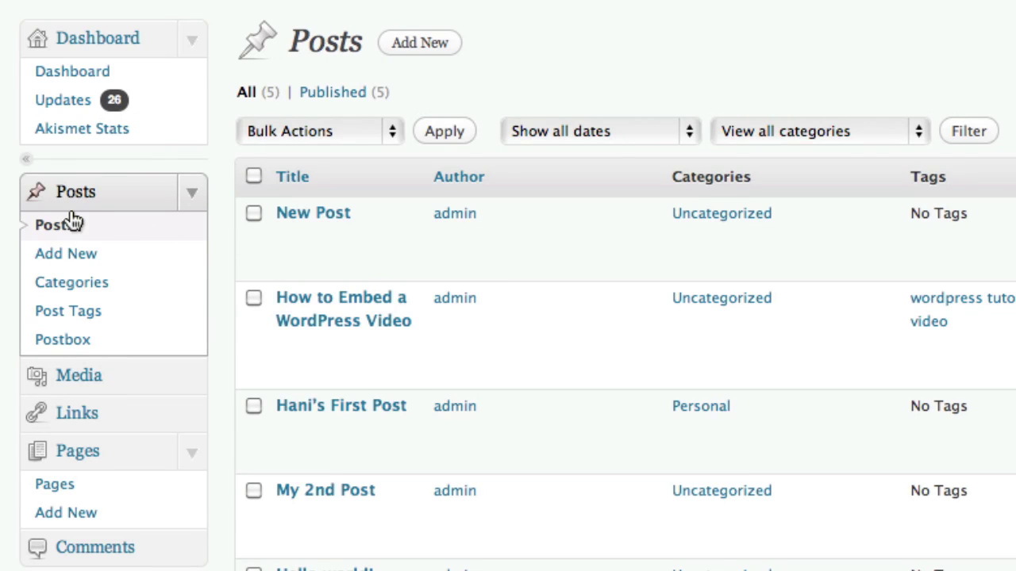
pyautogui.click(70, 252)
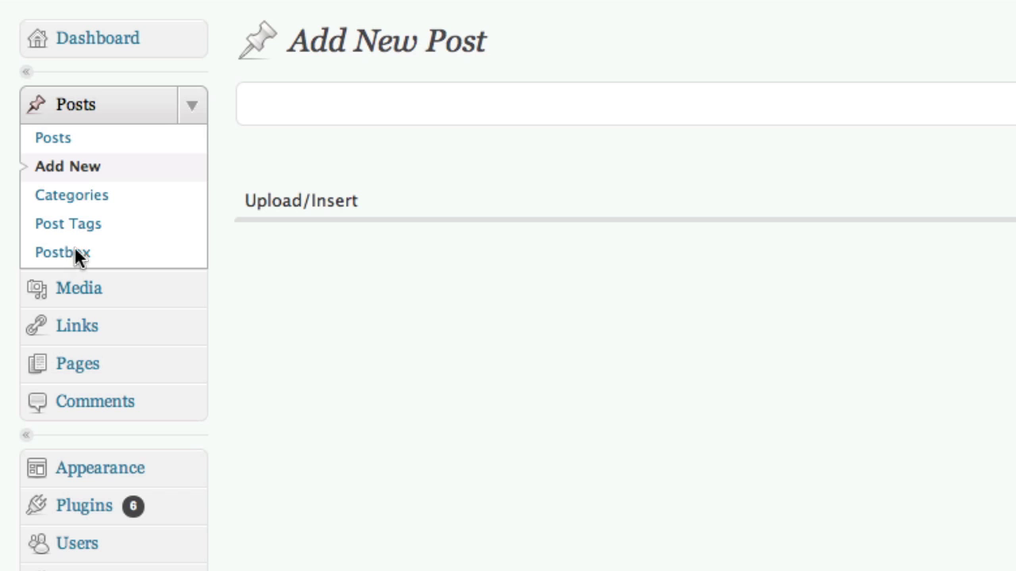
pyautogui.write('New Vidfe')
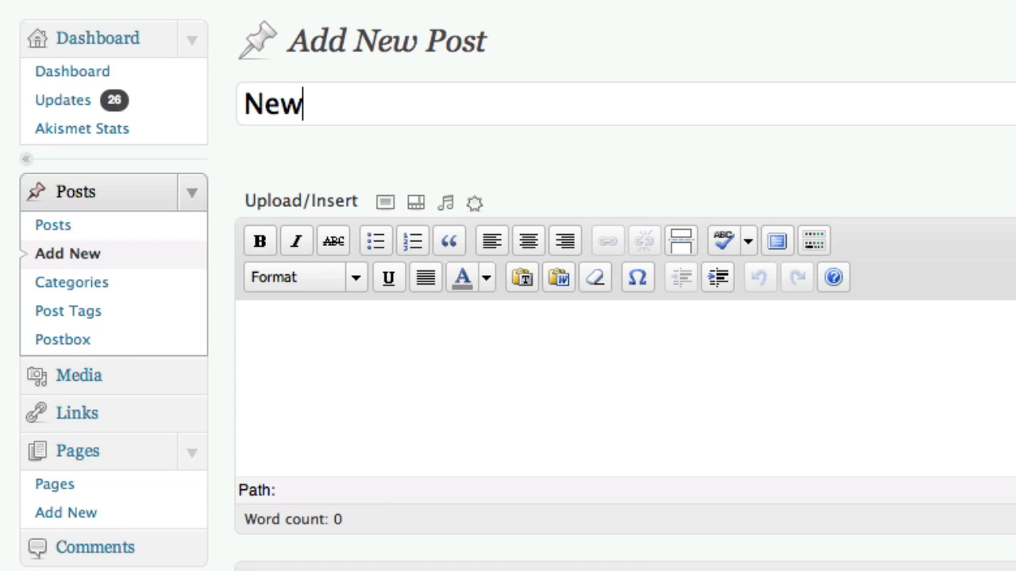
pyautogui.press('BackSpace')
pyautogui.press('BackSpace')
pyautogui.write('eo Post')
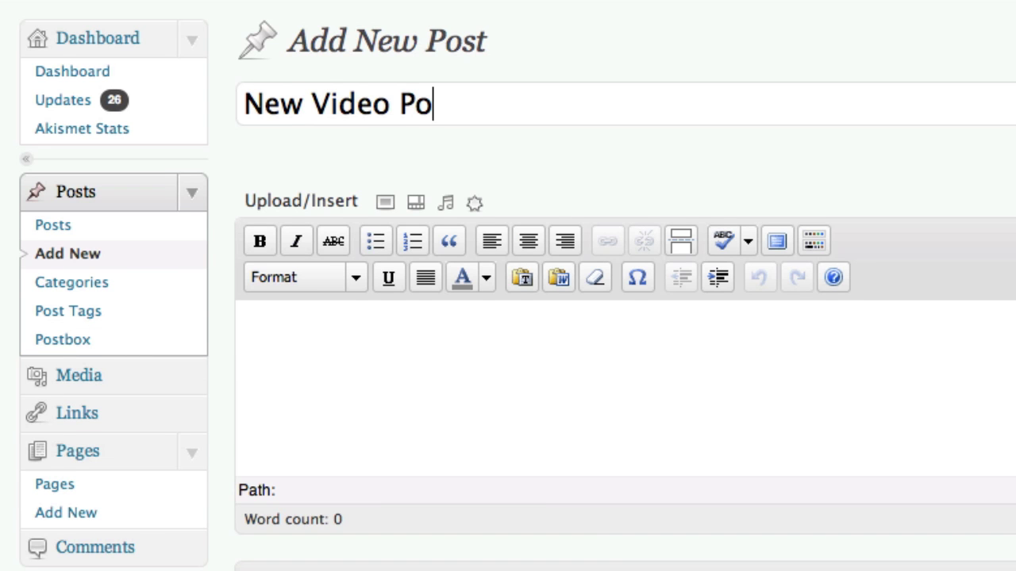
pyautogui.press('Tab')
pyautogui.click(392, 333)
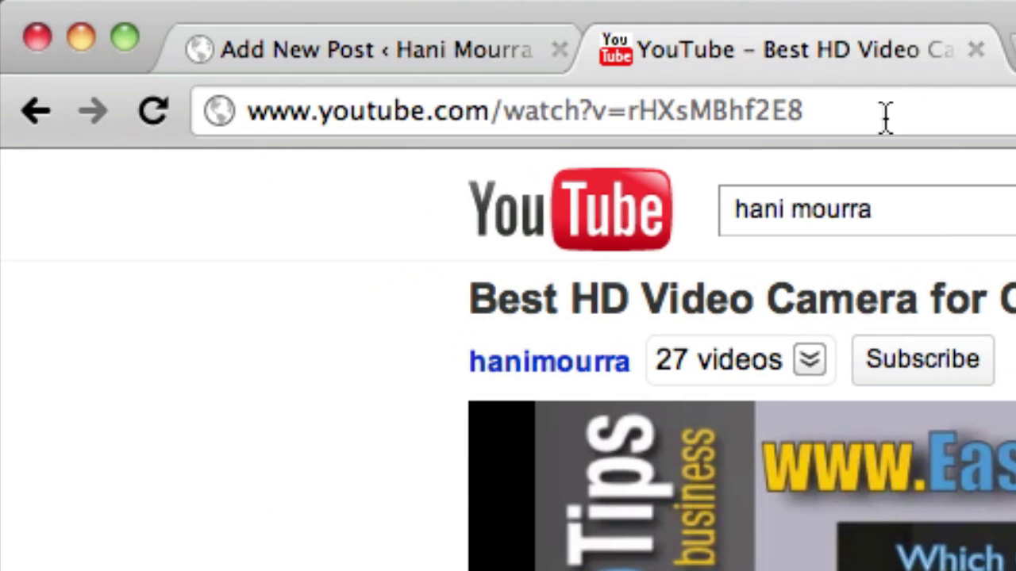
# Copy the complete web address of the YouTube video page.
pyautogui.moveTo(885, 118); pyautogui.dragTo(408, 141)
pyautogui.moveTo(315, 132); pyautogui.dragTo(309, 135)
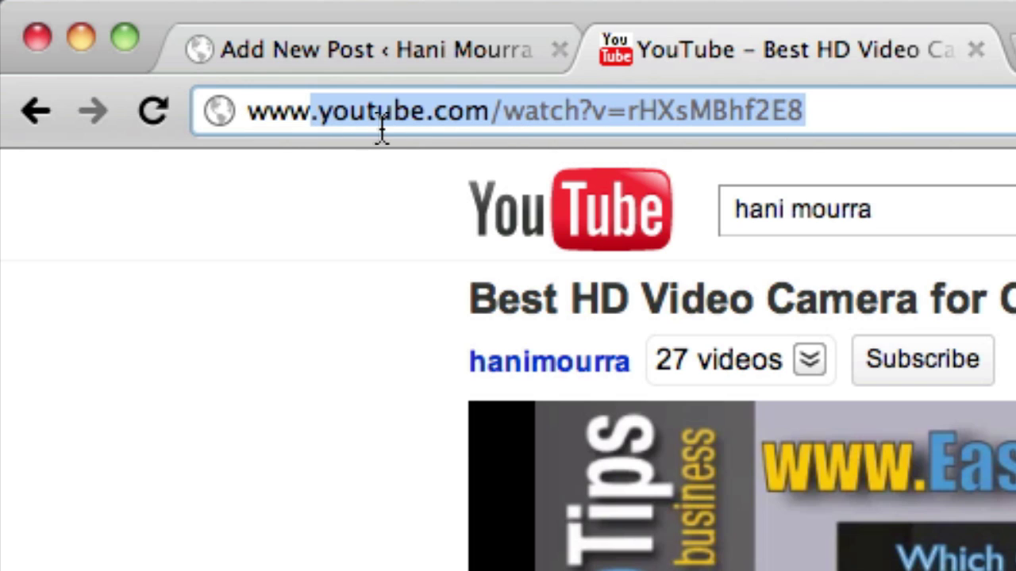
pyautogui.press('super+a')
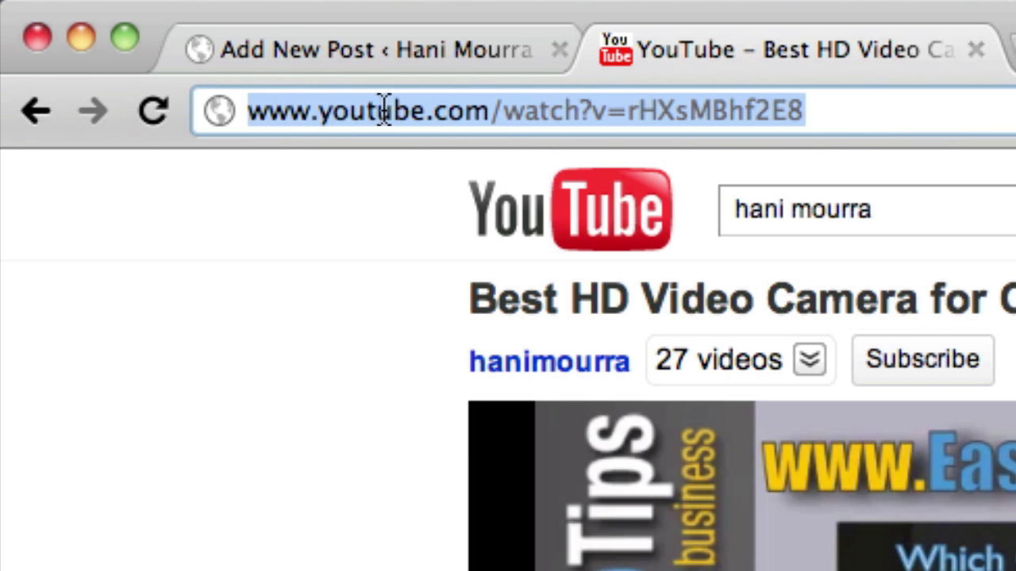
pyautogui.rightClick(384, 109)
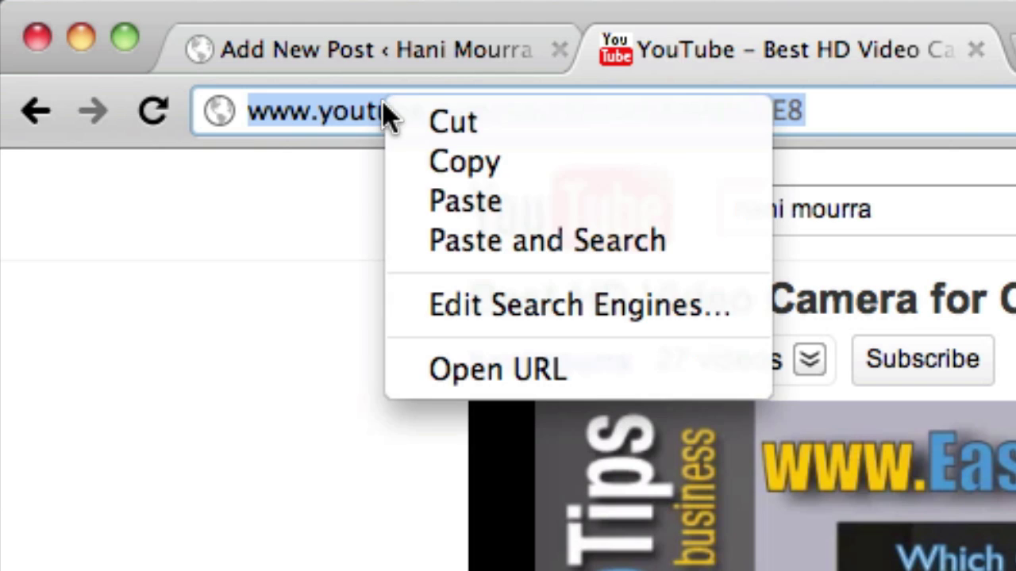
pyautogui.click(561, 168)
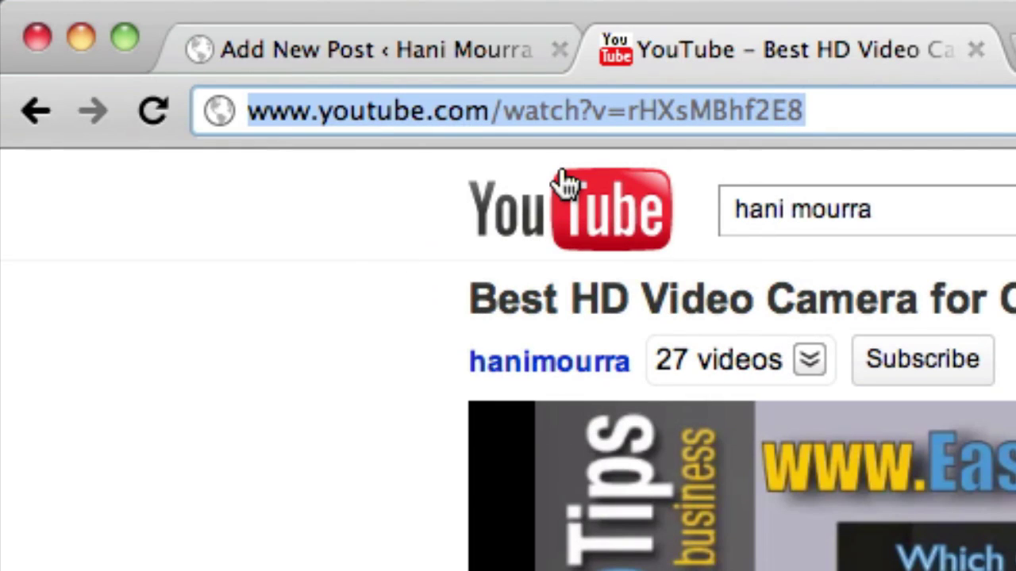
# Return to the new WordPress post and paste the copied video address into its body.
pyautogui.click(447, 45)
pyautogui.click(151, 381)
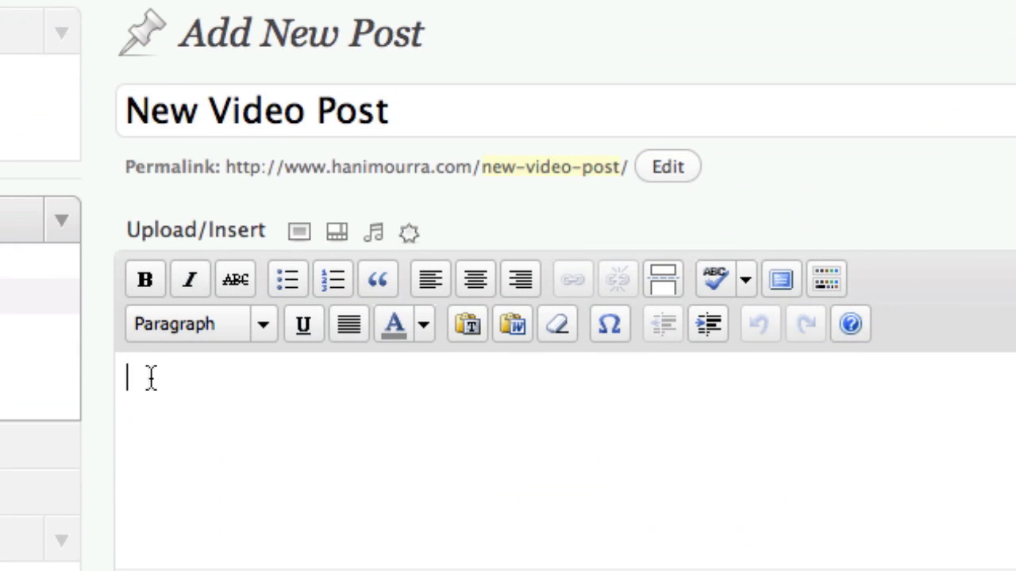
pyautogui.rightClick(150, 382)
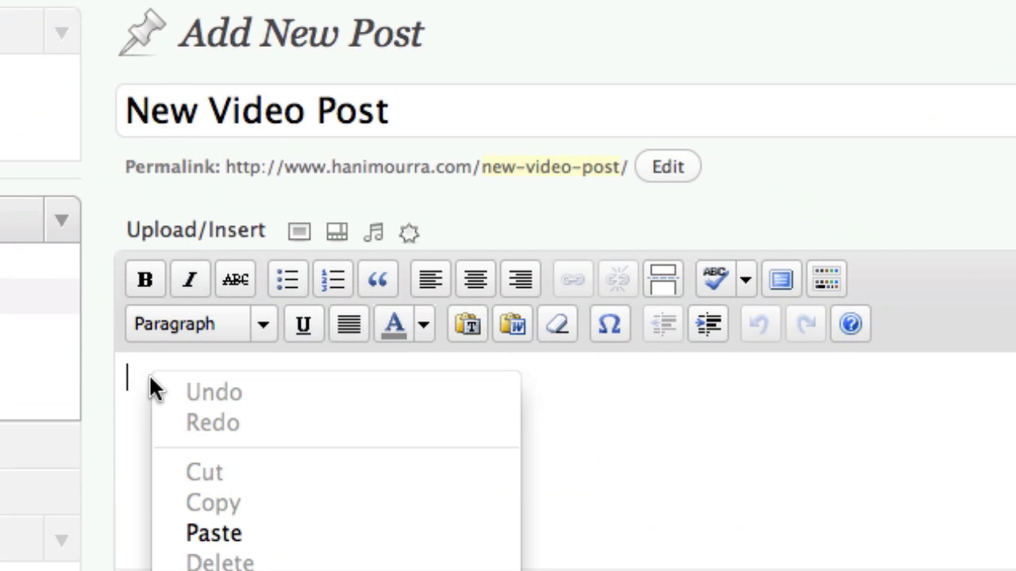
pyautogui.click(266, 534)
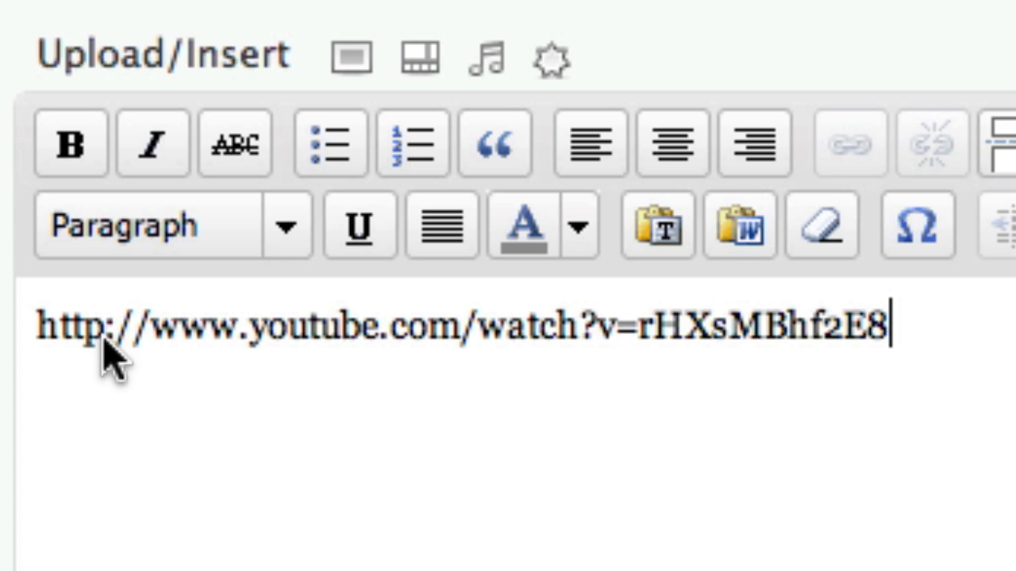
# Change the video link's prefix to httpv:// and check the embedded video in the post preview.
pyautogui.click(104, 337)
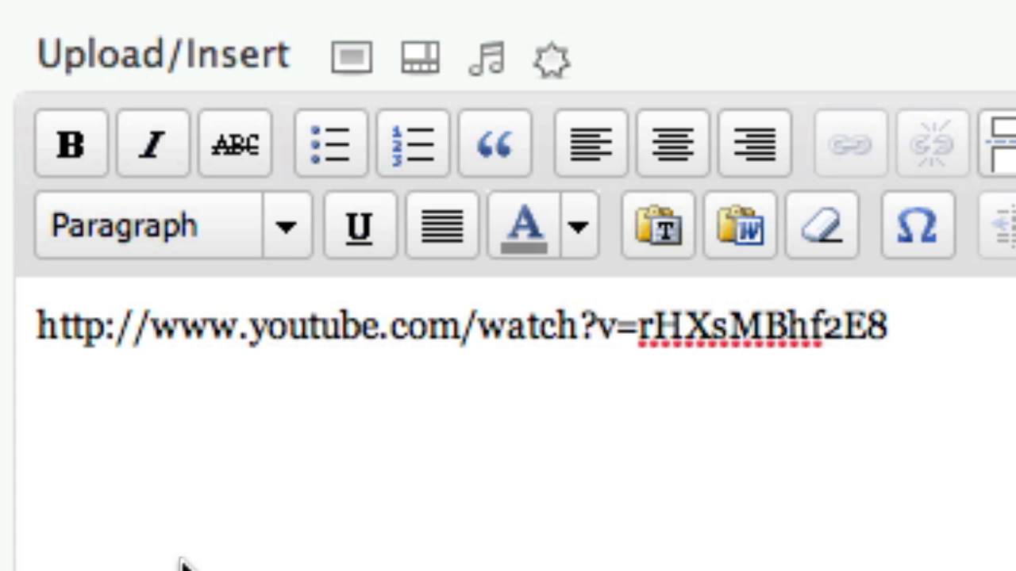
pyautogui.write('v')
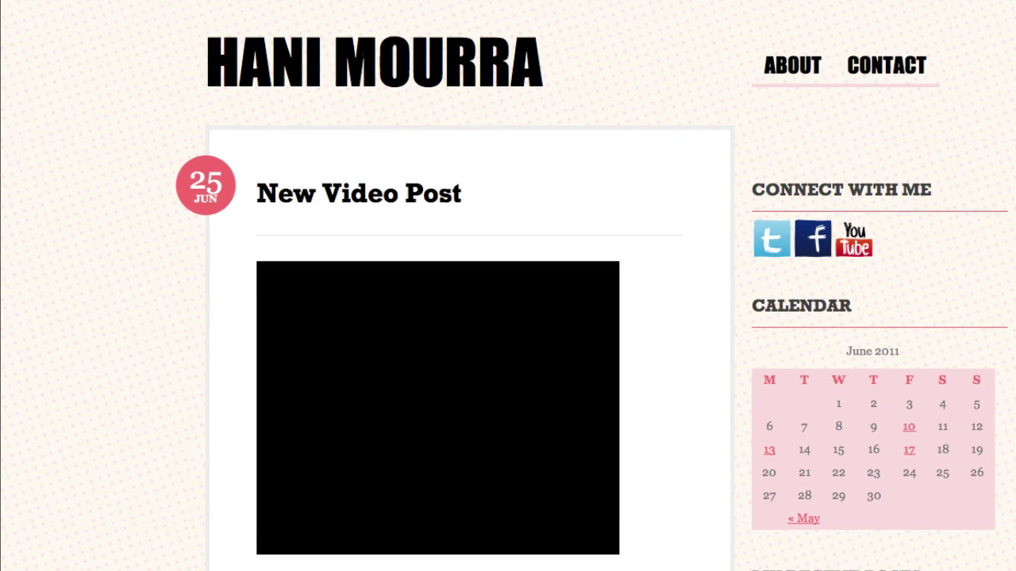
pyautogui.scroll(-5, 508, 317)
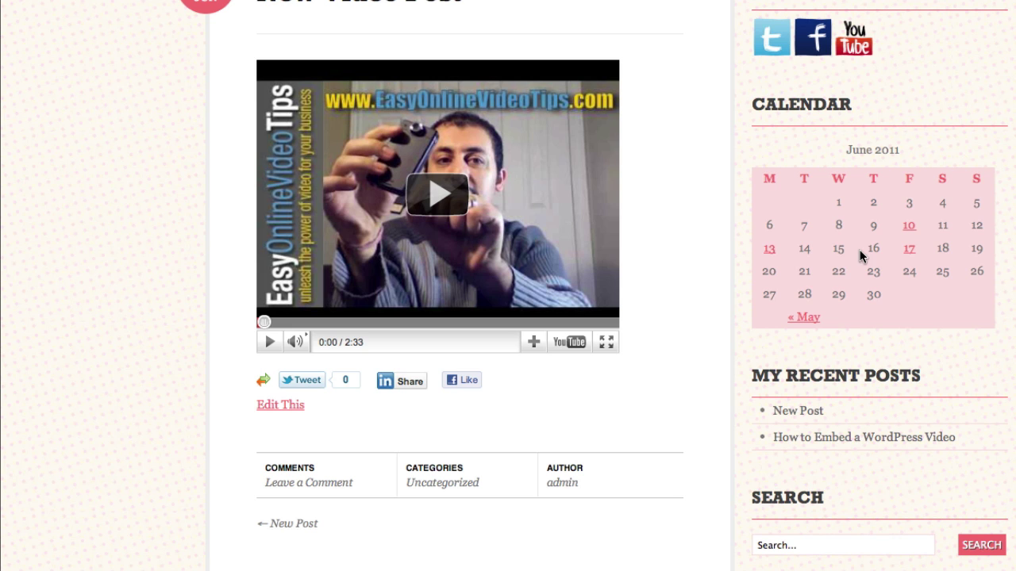
pyautogui.scroll(1, 734, 255)
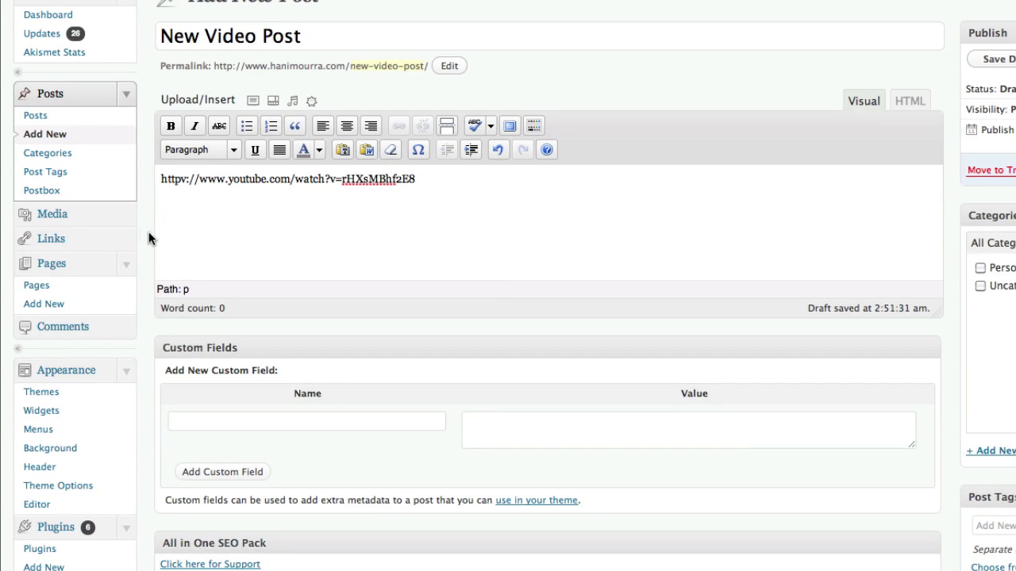
# Open the settings page of the Smart Youtube plugin.
pyautogui.scroll(-3, 145, 246)
pyautogui.scroll(-5, 143, 250)
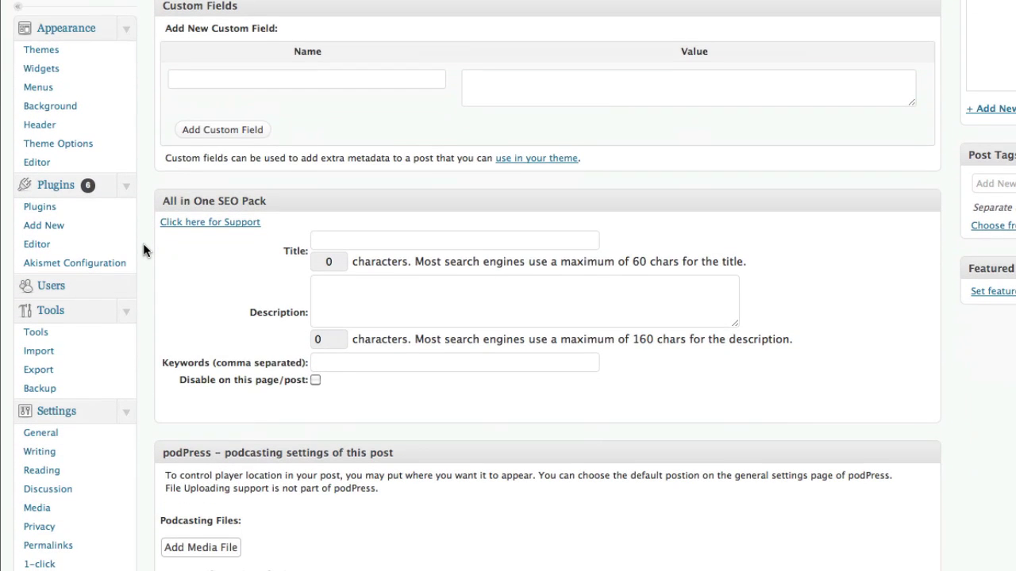
pyautogui.scroll(-4, 144, 250)
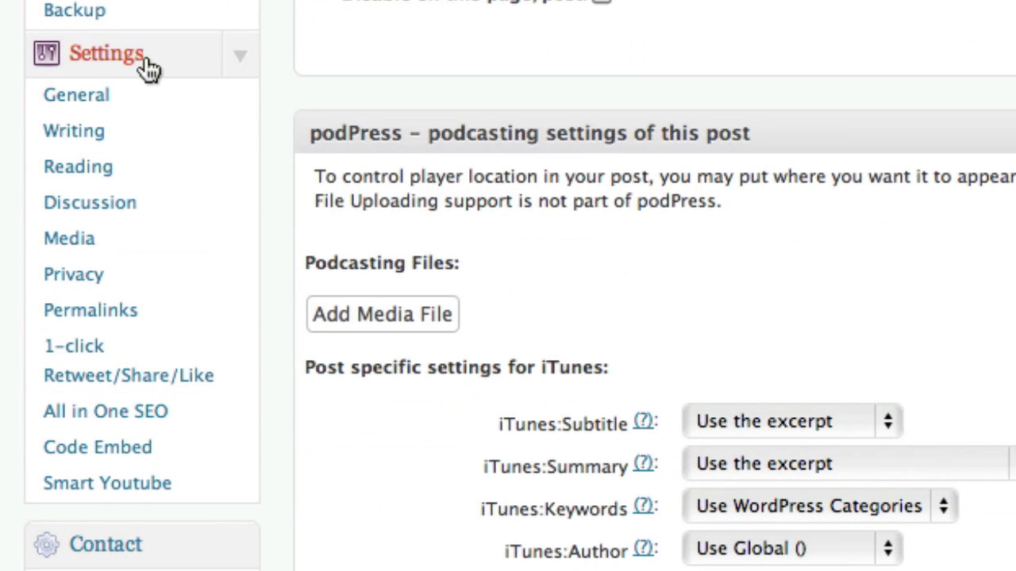
pyautogui.click(178, 486)
# Examine the plugin's video size presets, related-videos choice, player colours and playback options.
pyautogui.scroll(-3, 1000, 188)
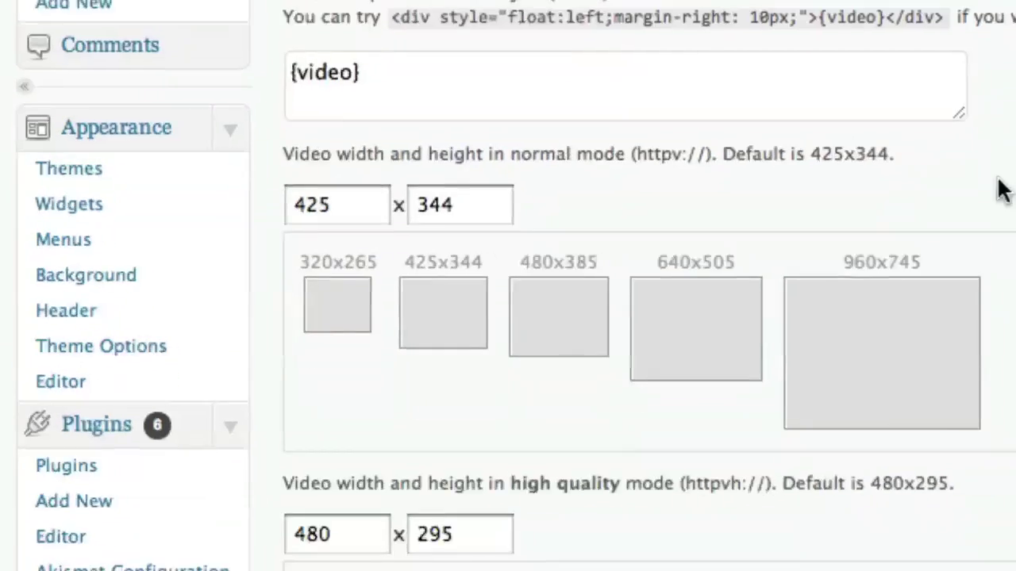
pyautogui.scroll(-6, 564, 503)
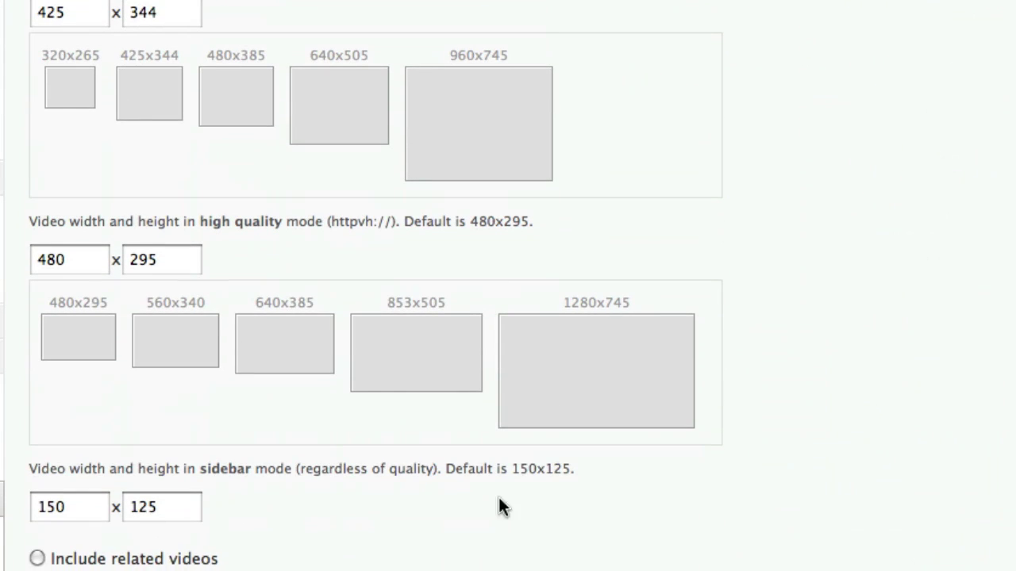
pyautogui.scroll(-1, 168, 561)
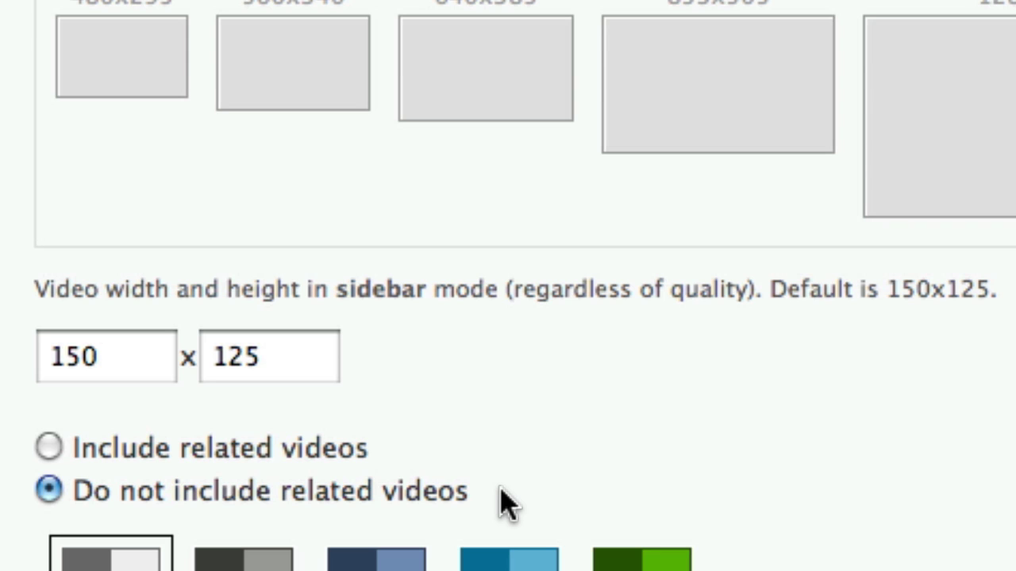
pyautogui.scroll(-5, 500, 504)
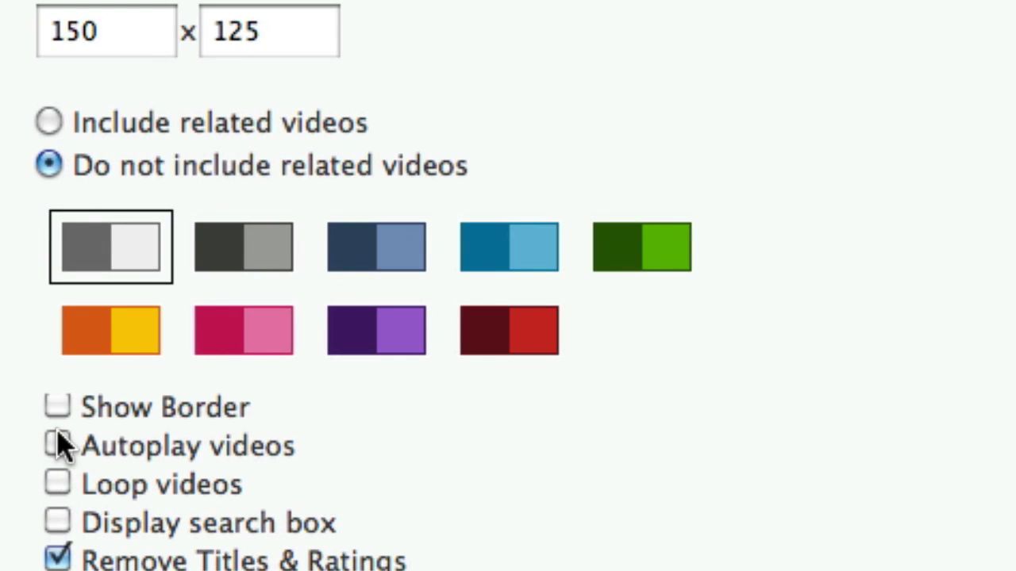
pyautogui.scroll(-2, 59, 442)
pyautogui.scroll(-3, 313, 404)
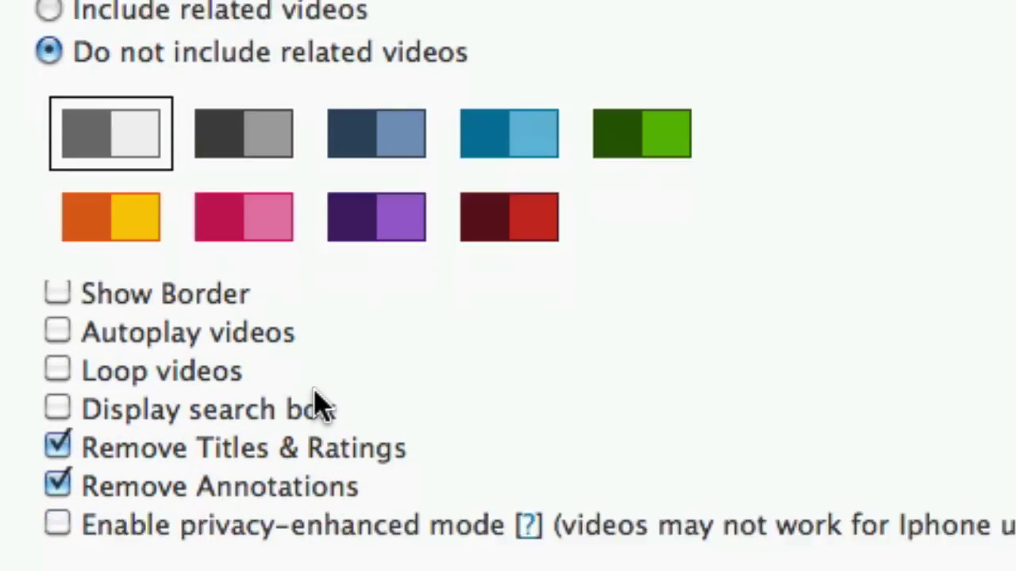
pyautogui.scroll(-3, 591, 294)
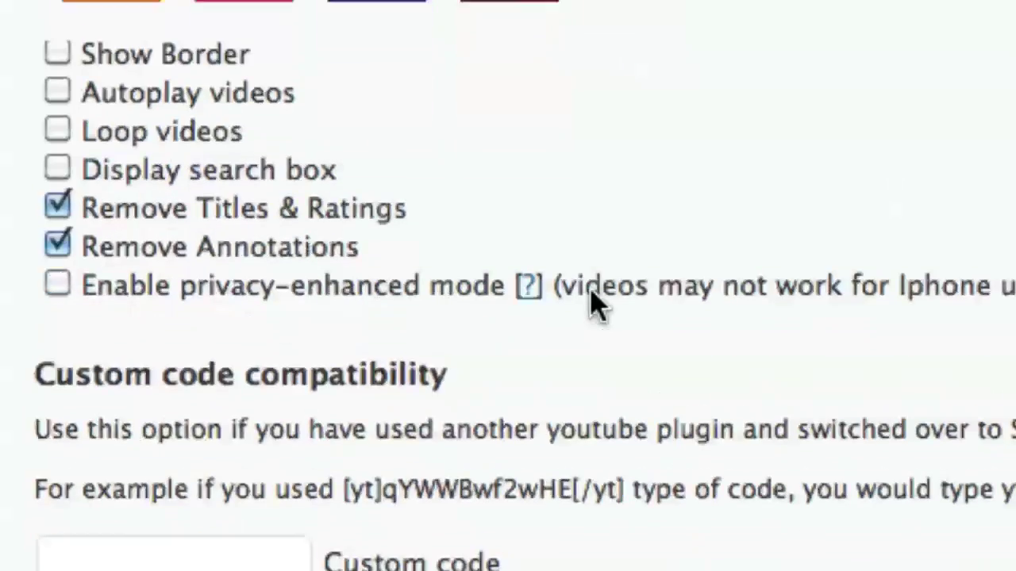
pyautogui.scroll(7, 594, 301)
pyautogui.scroll(6, 591, 302)
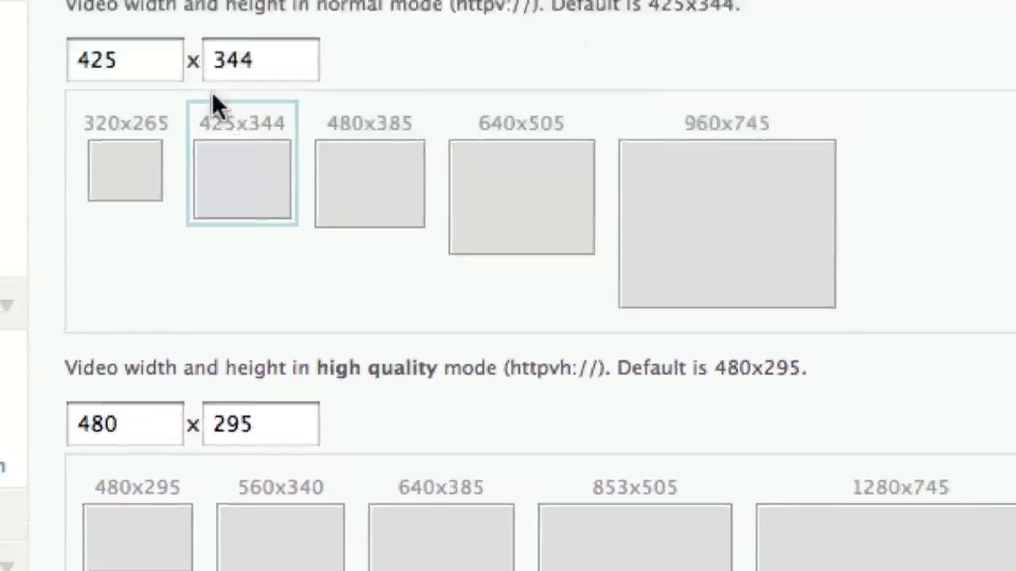
pyautogui.scroll(1, 217, 103)
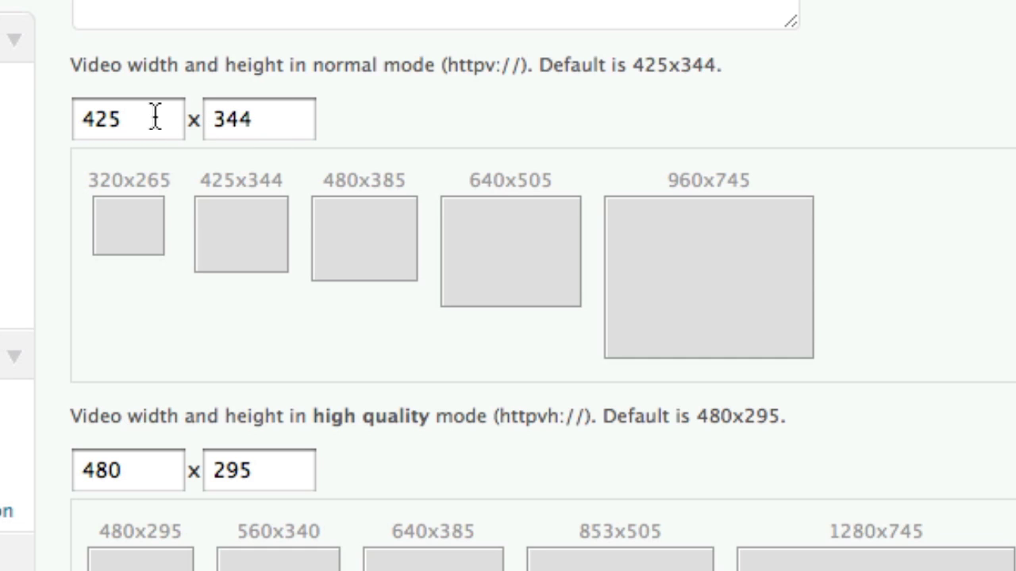
pyautogui.click(154, 118)
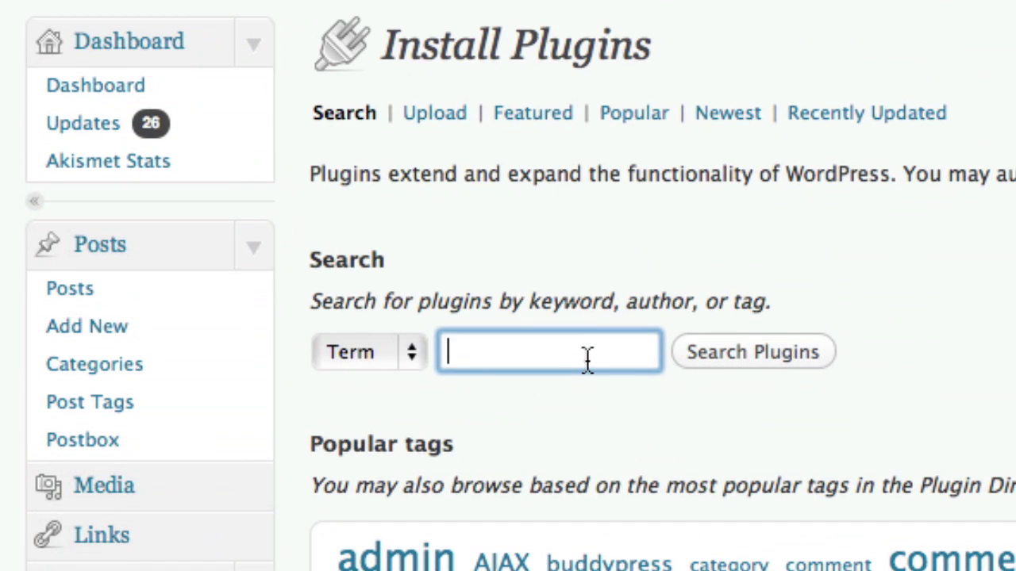
# Search the WordPress plugin directory for the term genki.
pyautogui.write('genki')
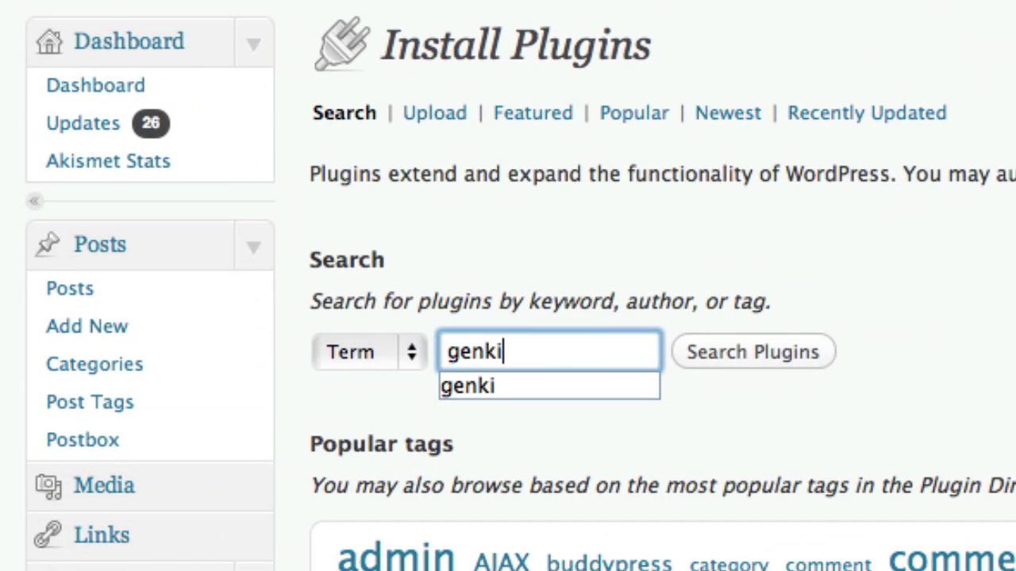
pyautogui.press('Escape')
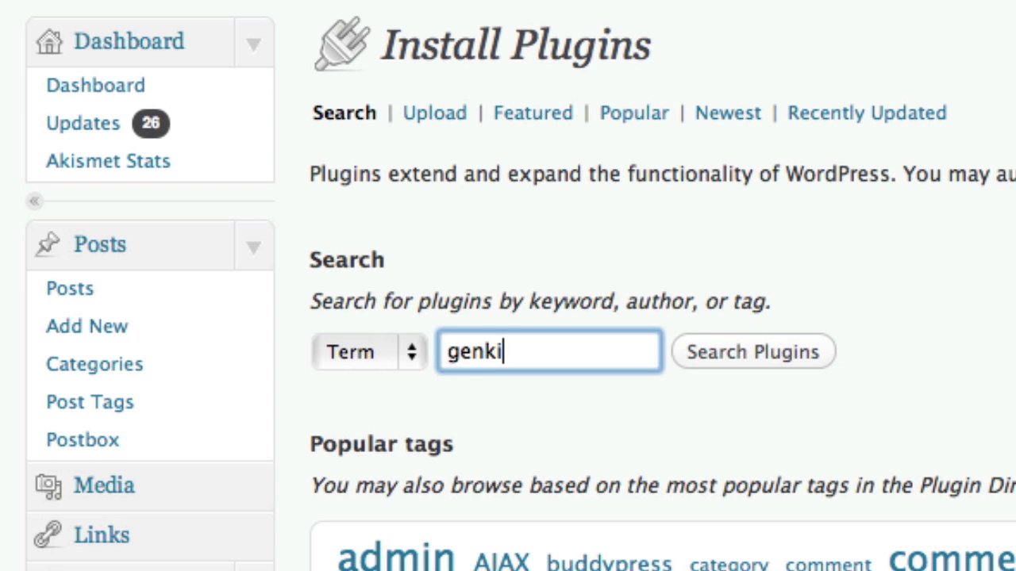
pyautogui.press('Return')
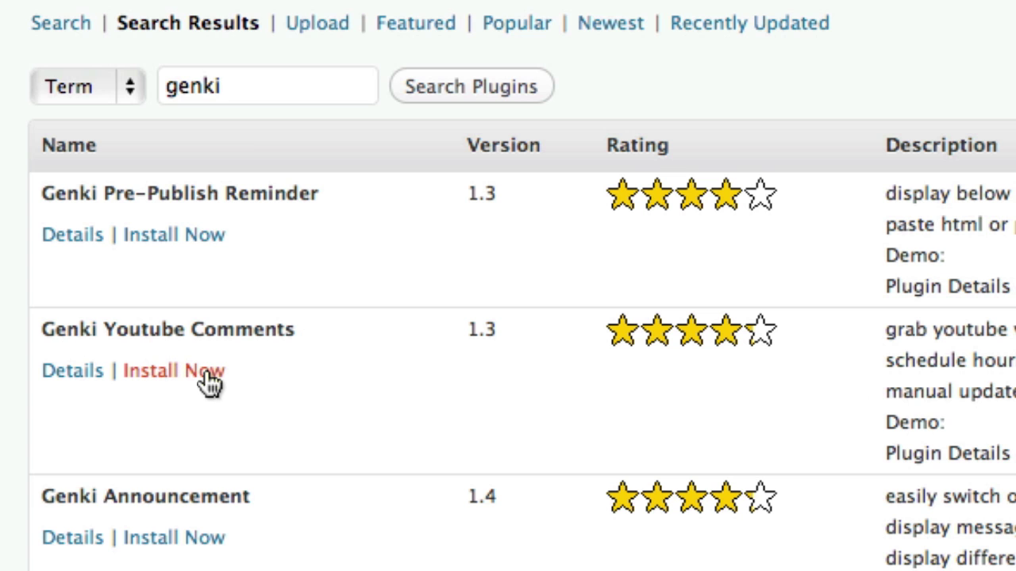
# Install the Genki Youtube Comments plugin from the search results and activate it.
pyautogui.click(205, 373)
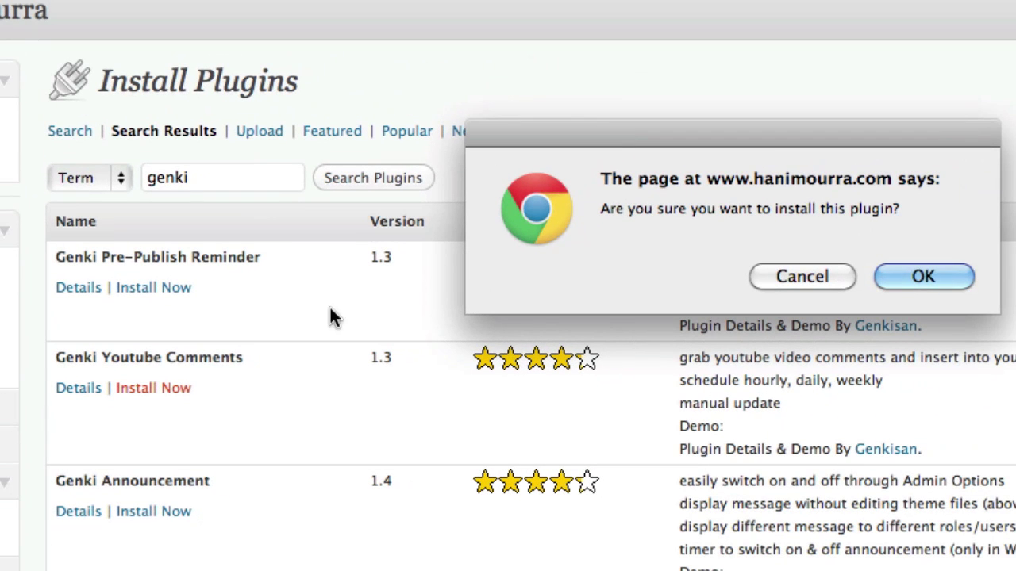
pyautogui.click(899, 275)
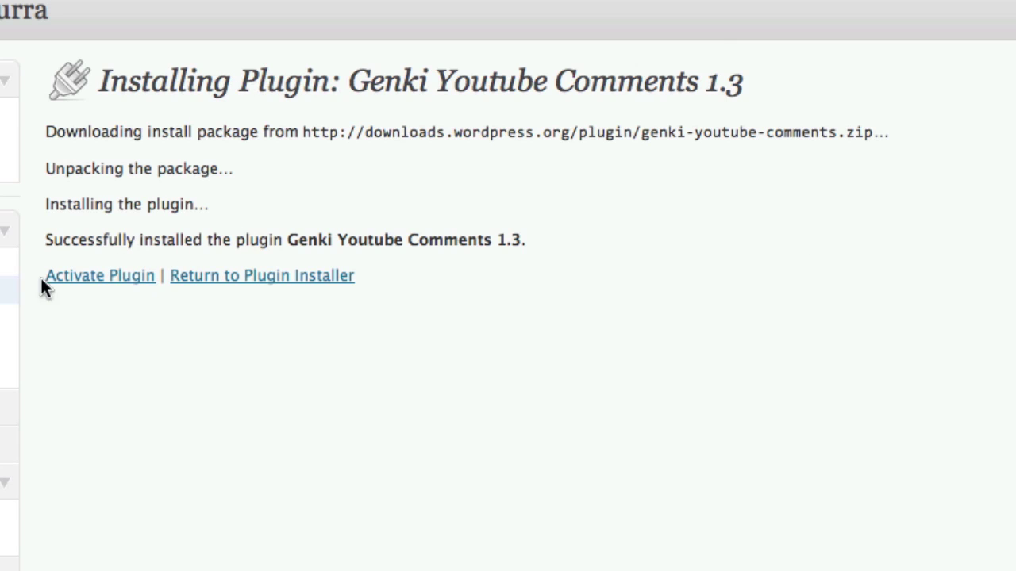
pyautogui.click(108, 278)
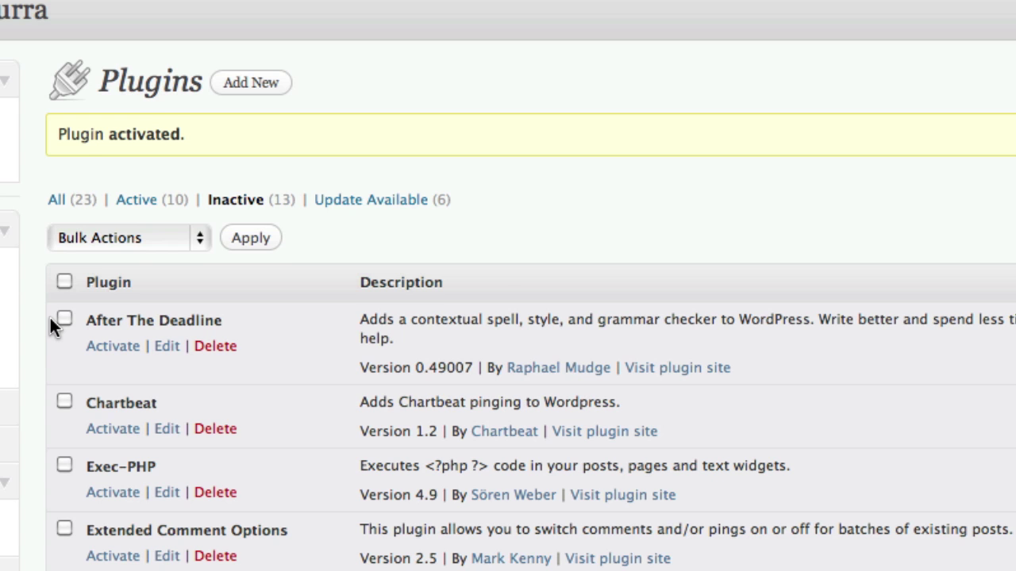
# Open the settings page of the Genki Youtube Comments plugin.
pyautogui.scroll(-10, 50, 318)
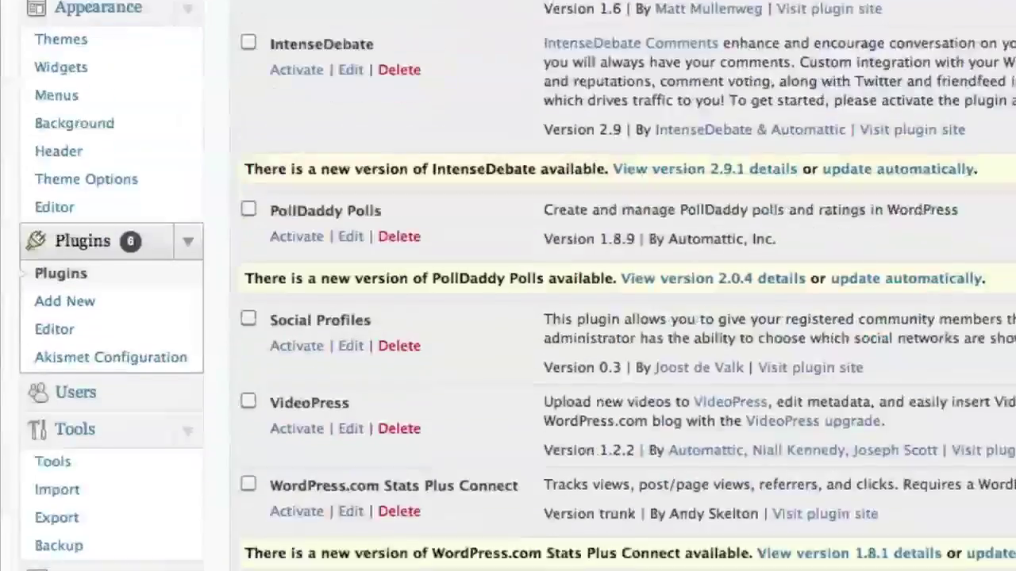
pyautogui.scroll(-8, 508, 286)
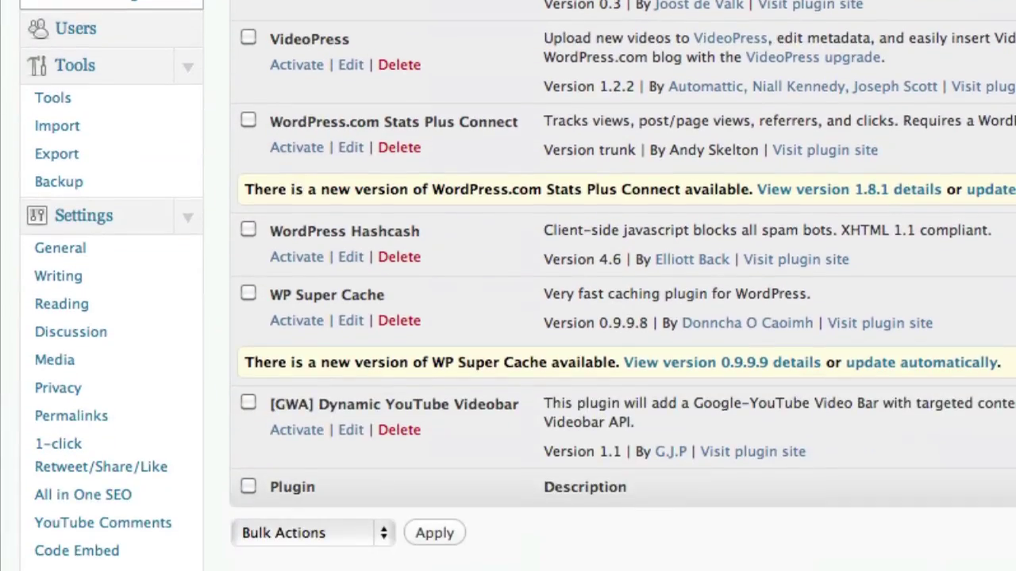
pyautogui.scroll(-4, 508, 286)
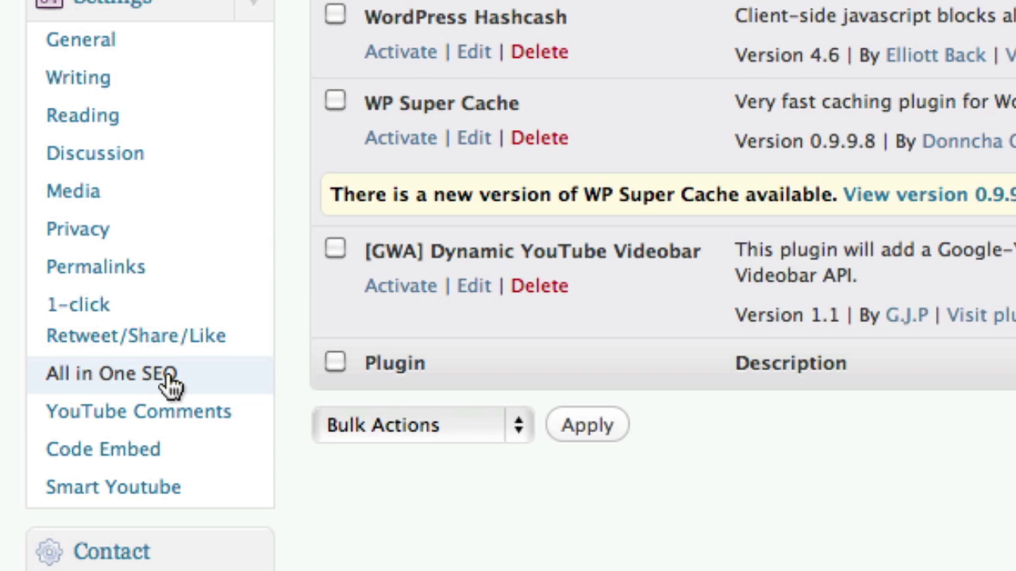
pyautogui.click(232, 421)
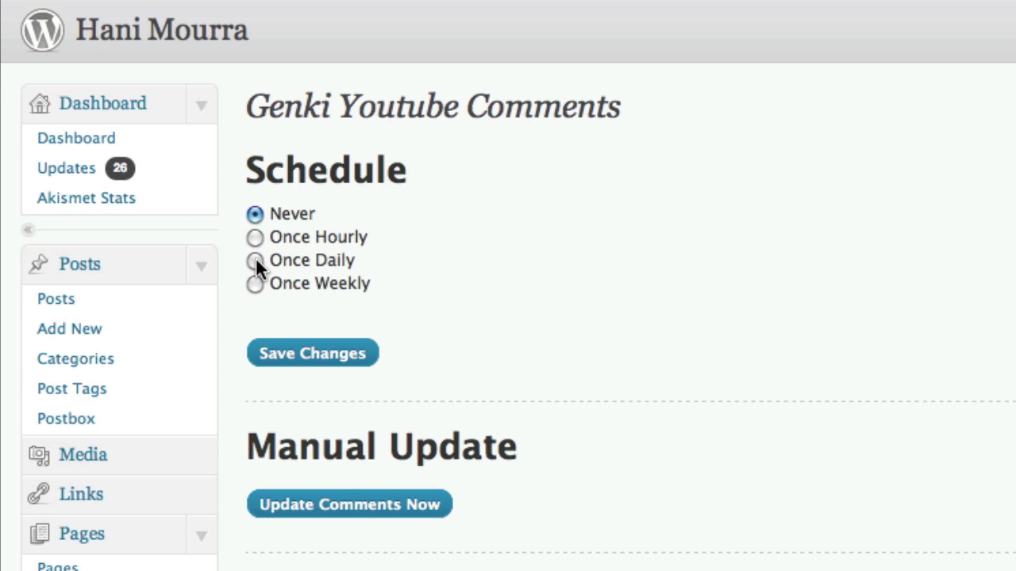
# Set the plugin's comment update schedule to Once Daily and save the changes.
pyautogui.click(254, 261)
pyautogui.scroll(-2, 376, 352)
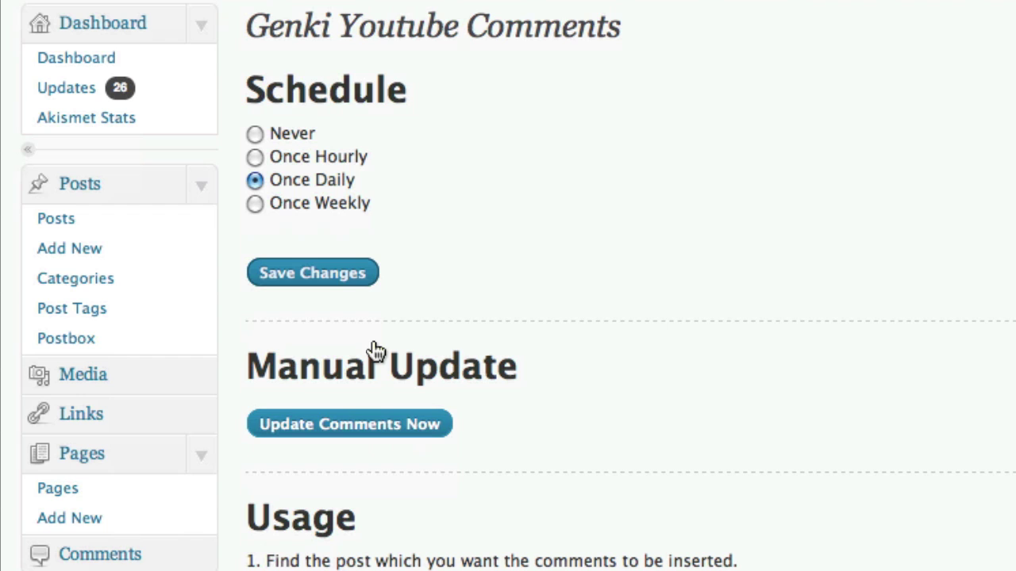
pyautogui.click(337, 277)
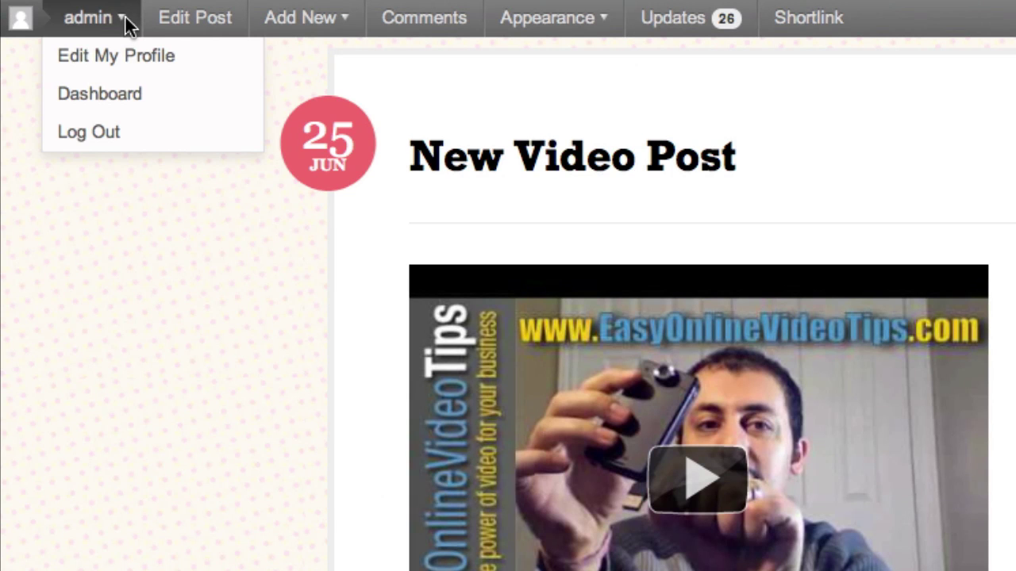
# Open New Video Post for editing and look over the sections below its body.
pyautogui.click(197, 20)
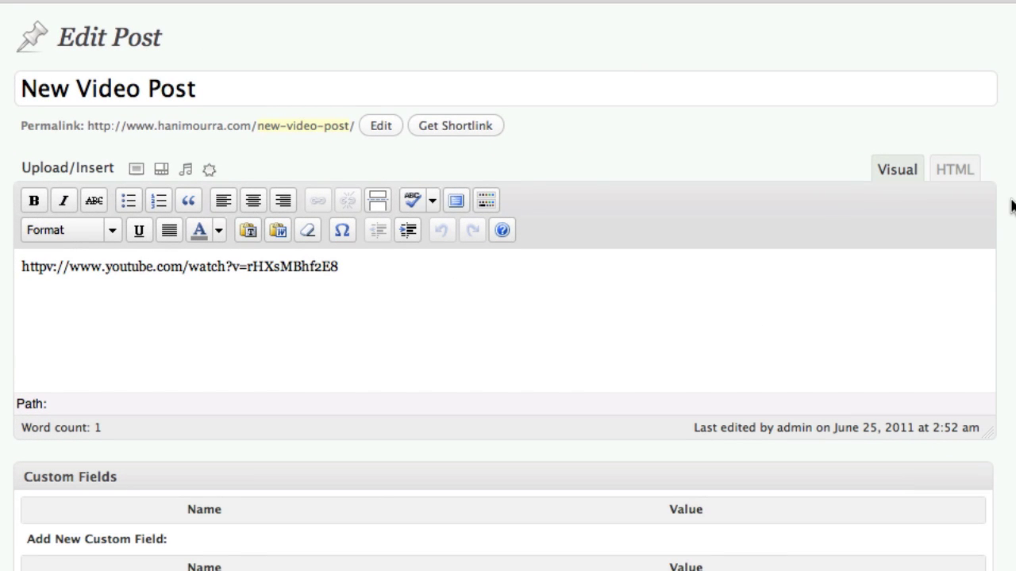
pyautogui.scroll(-4, 1007, 208)
pyautogui.scroll(-10, 1007, 212)
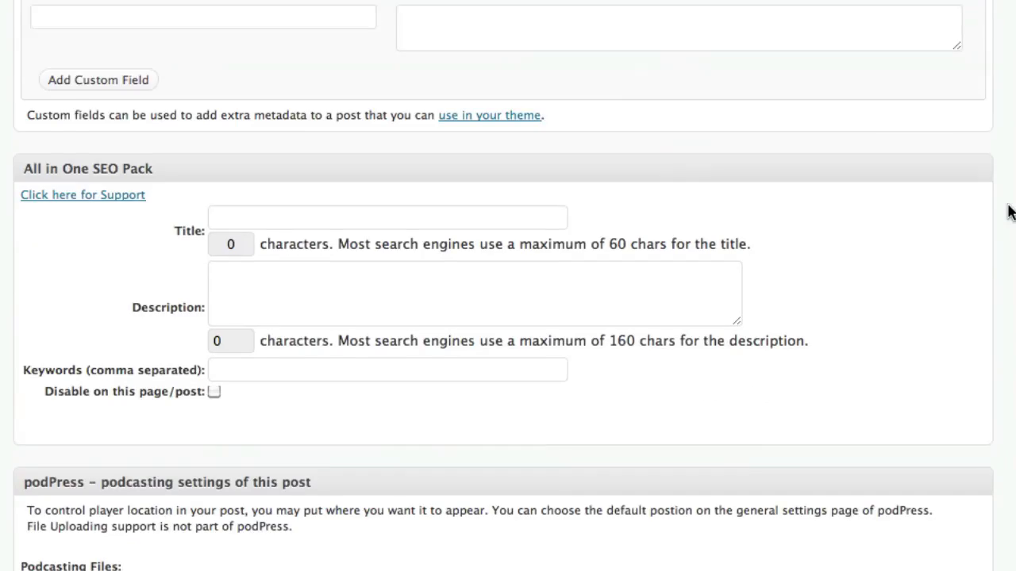
pyautogui.scroll(9, 1007, 213)
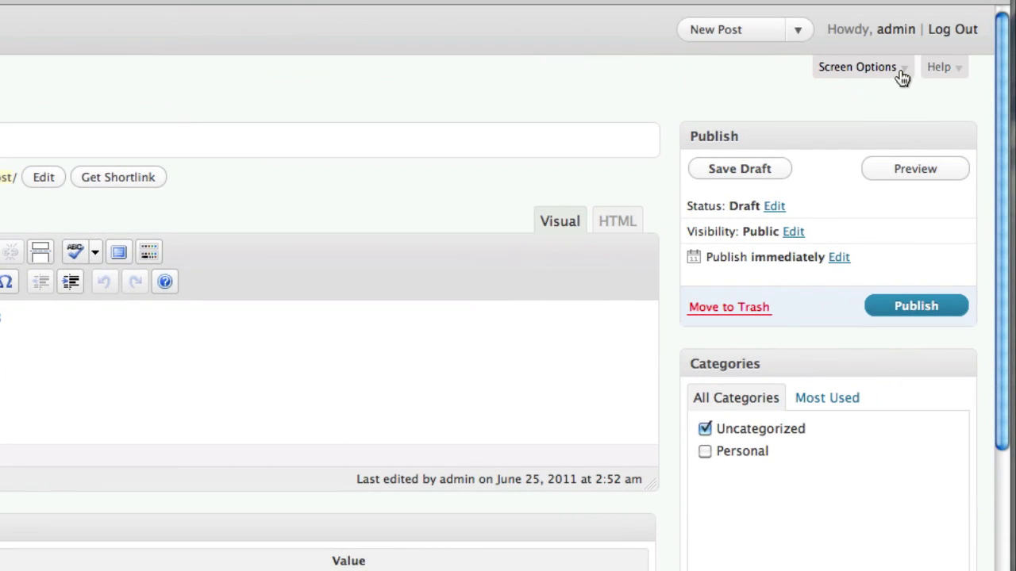
# Toggle the Custom Fields section off and back on in the post editor's screen options.
pyautogui.click(901, 73)
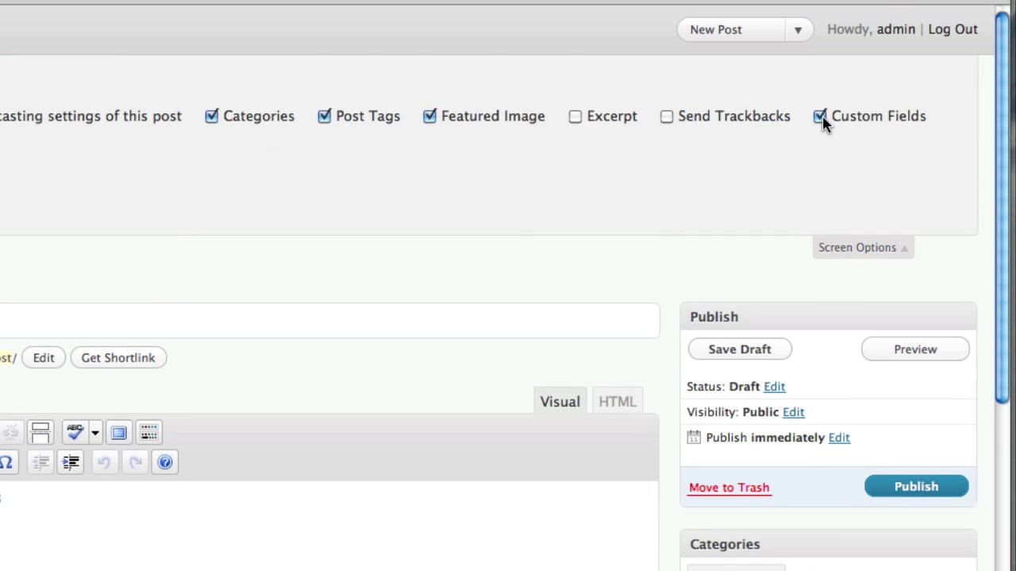
pyautogui.click(818, 116)
pyautogui.click(819, 116)
pyautogui.click(907, 254)
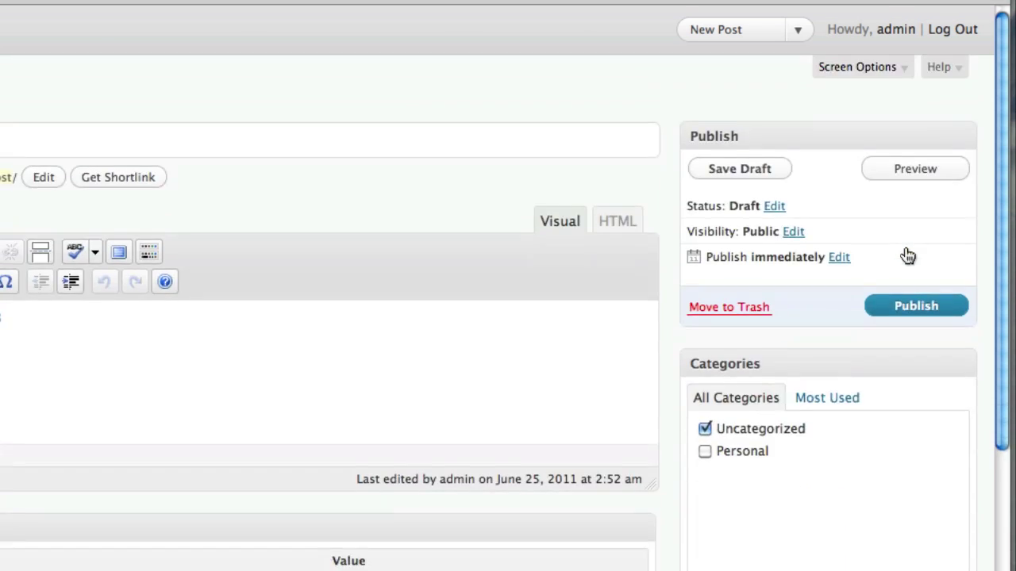
# Enter youtubevidid as the name of a new custom field for the post.
pyautogui.scroll(-3, 1000, 205)
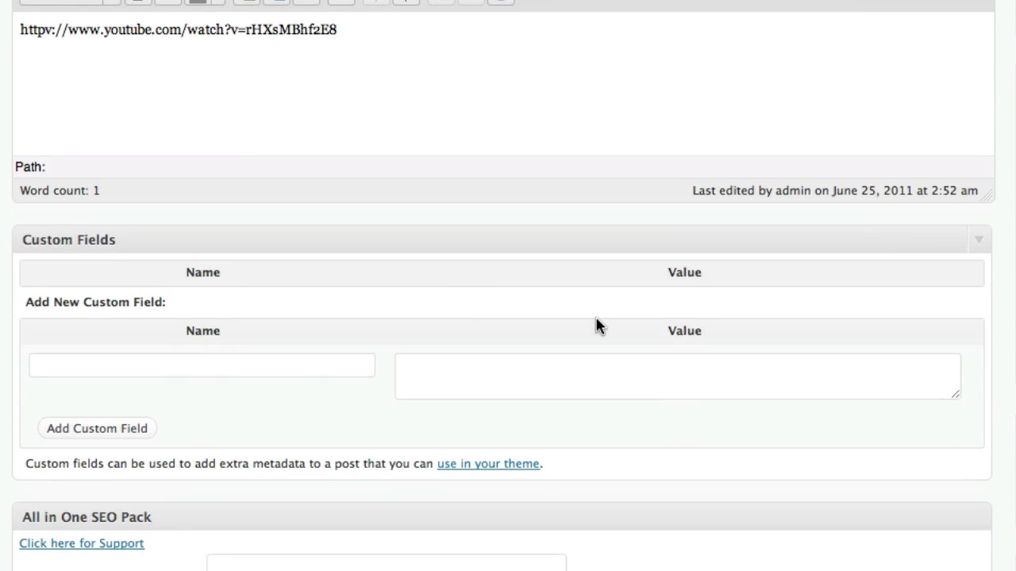
pyautogui.click(308, 369)
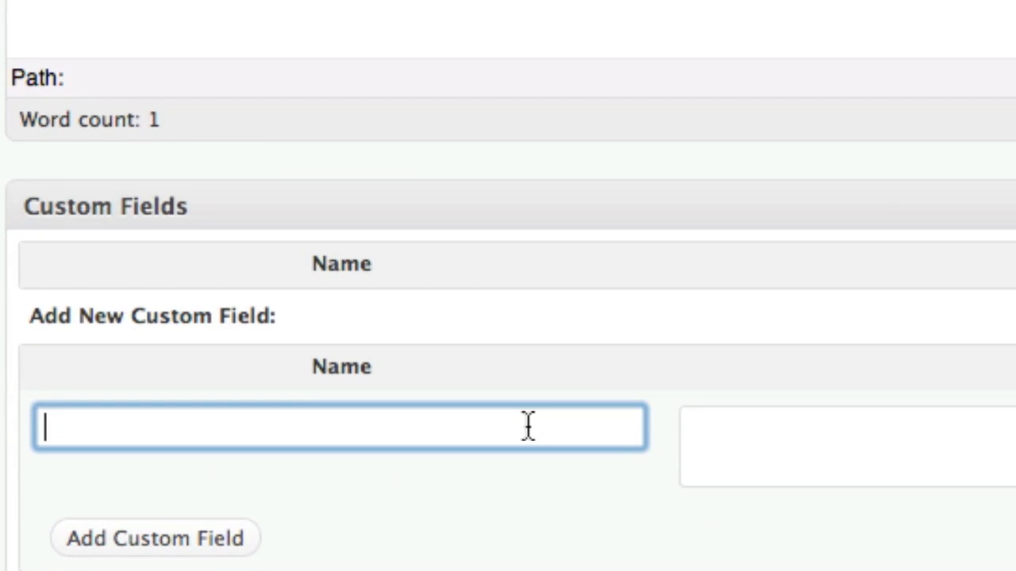
pyautogui.write('youtube')
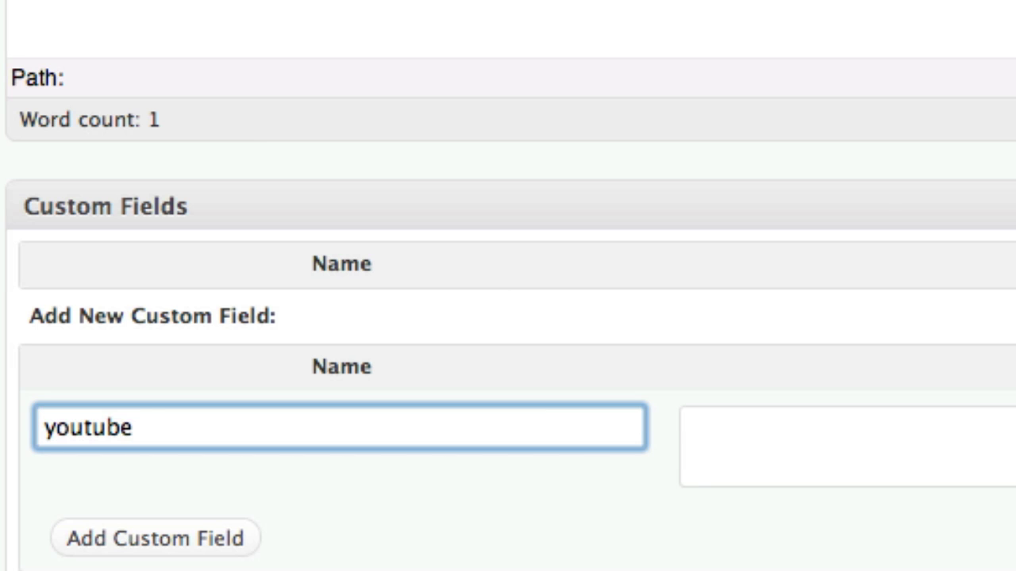
pyautogui.write('vidid')
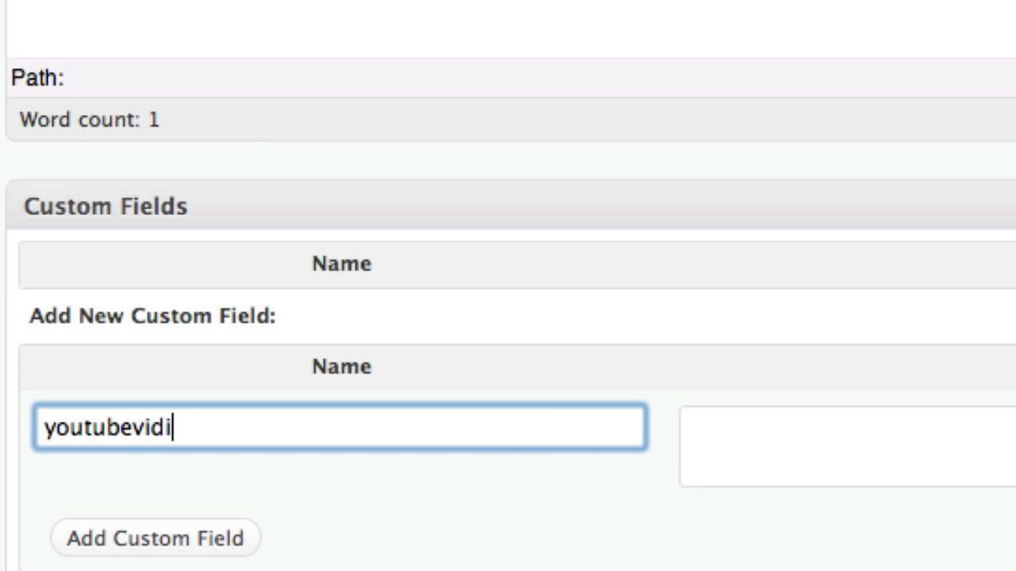
pyautogui.press('Tab')
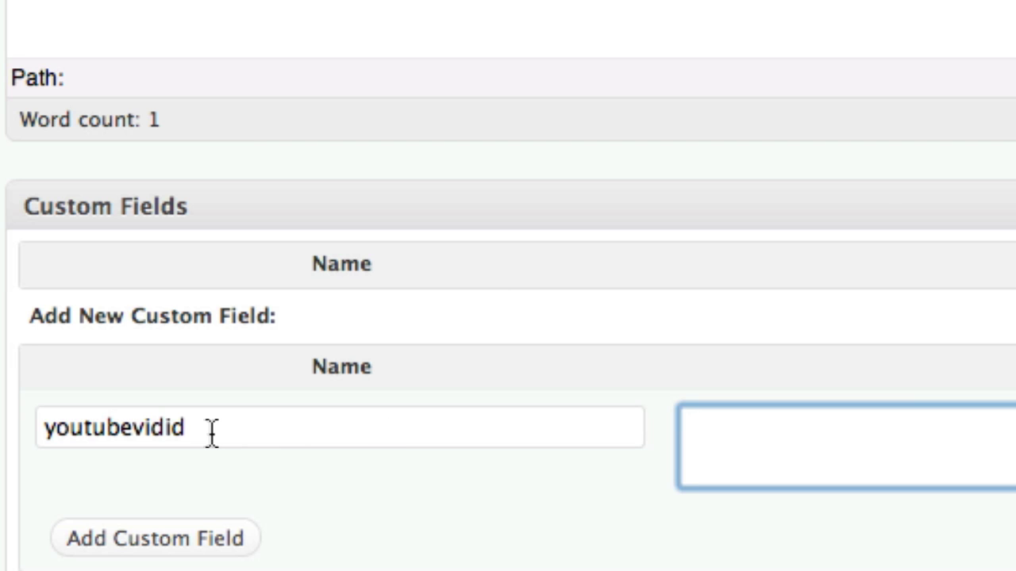
pyautogui.click(271, 431)
pyautogui.click(982, 453)
# Copy the video ID rHXsMBhf2E8 from the end of the video address in the post body.
pyautogui.scroll(5, 711, 363)
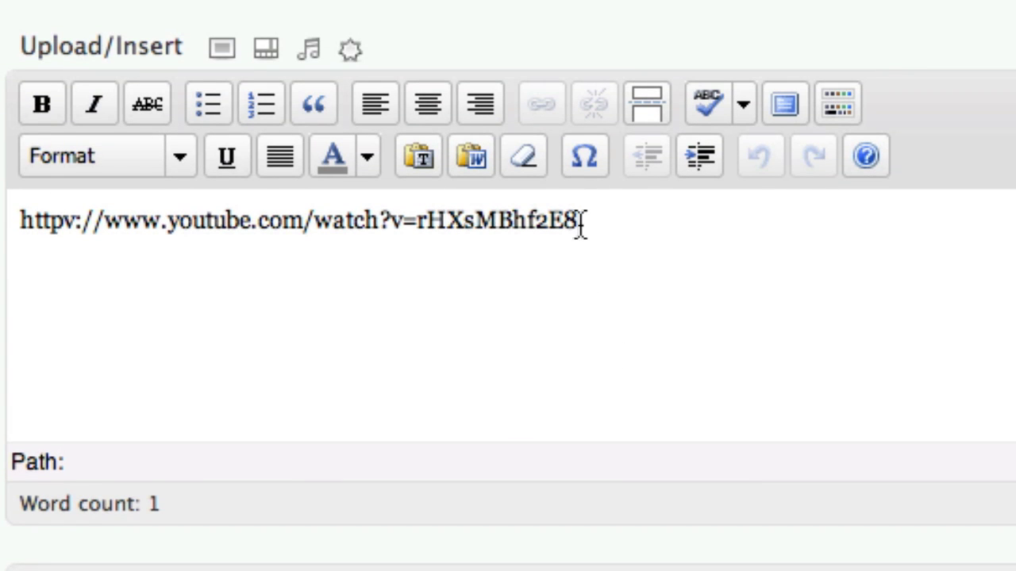
pyautogui.click(581, 224)
pyautogui.moveTo(581, 224); pyautogui.dragTo(526, 230)
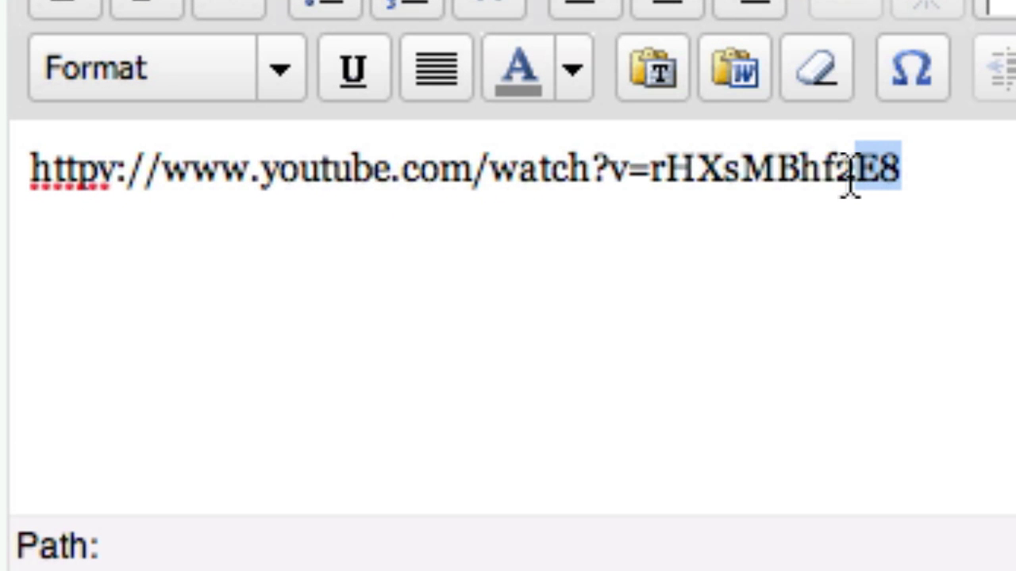
pyautogui.moveTo(822, 191); pyautogui.dragTo(648, 193)
pyautogui.press('super+c')
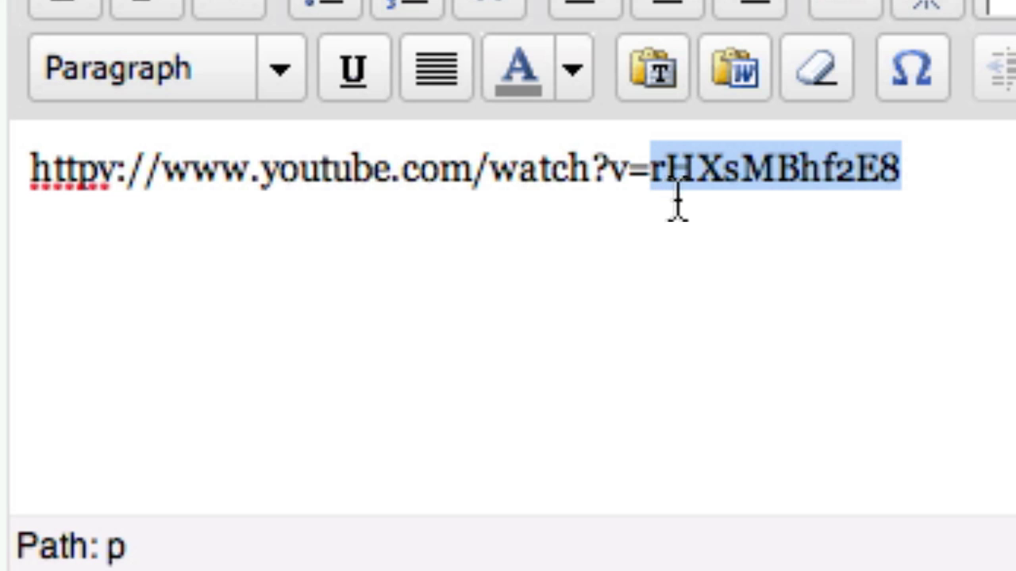
pyautogui.rightClick(782, 169)
pyautogui.click(947, 543)
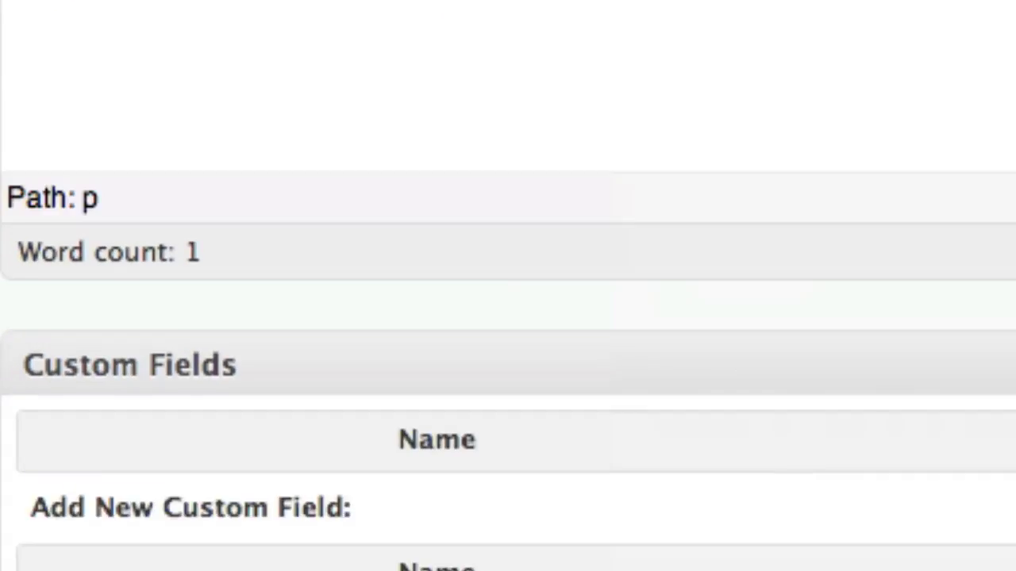
# Paste the copied ID rHXsMBhf2E8 as the youtubevidid value and add the custom field to the post.
pyautogui.click(770, 281)
pyautogui.rightClick(770, 281)
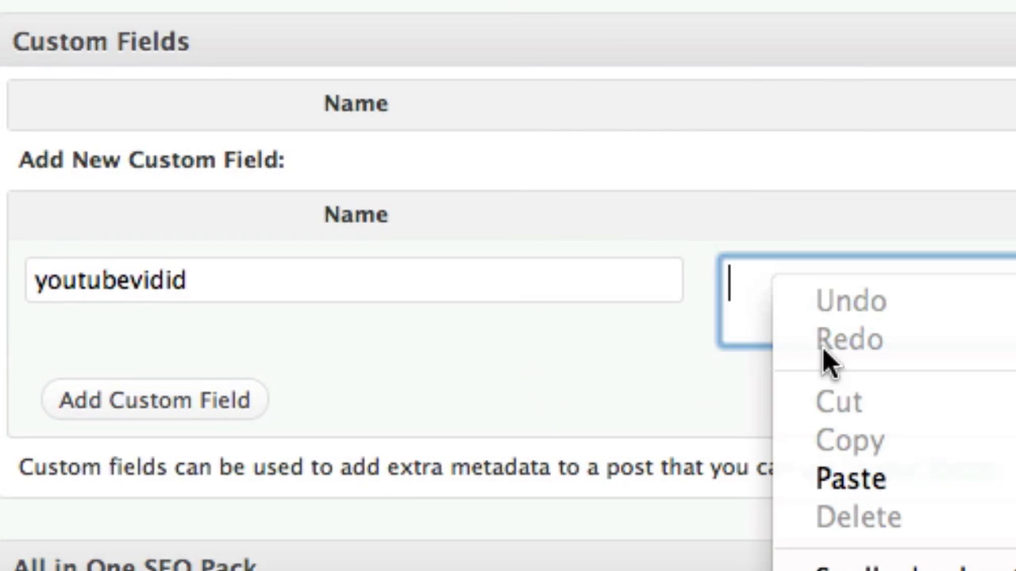
pyautogui.click(855, 469)
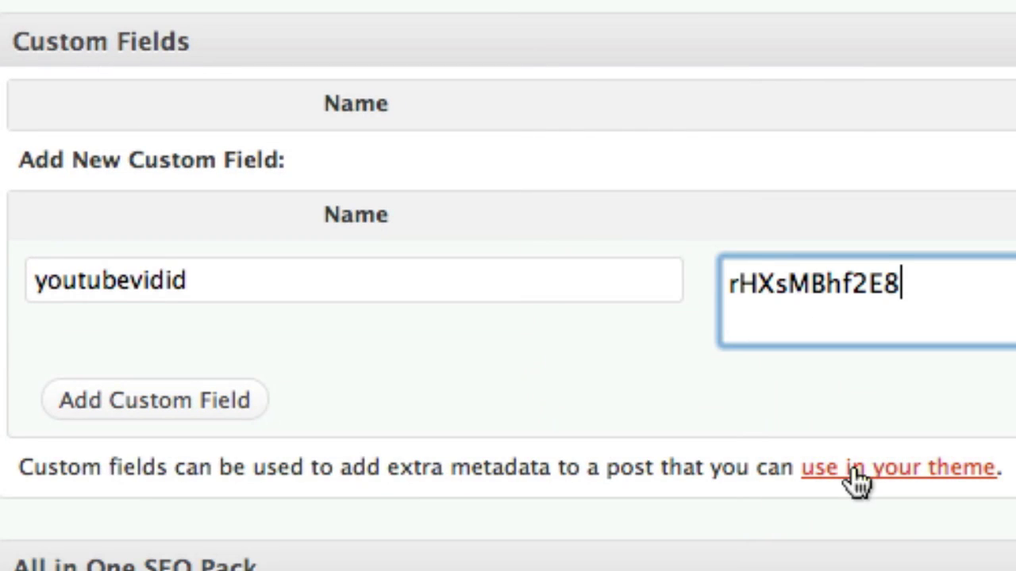
pyautogui.click(208, 411)
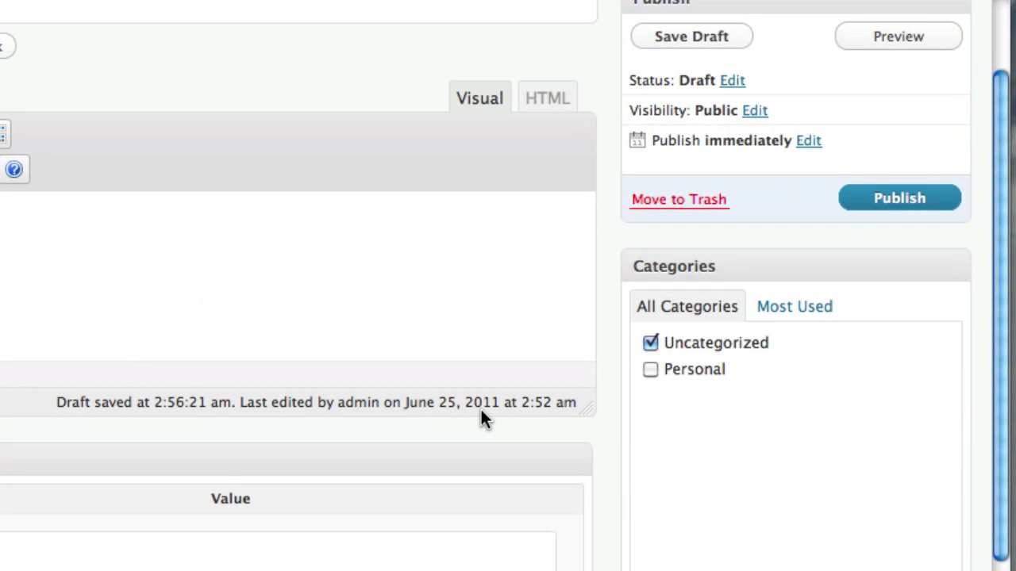
# Publish New Video Post and open it on the live site.
pyautogui.scroll(1, 481, 409)
pyautogui.click(927, 229)
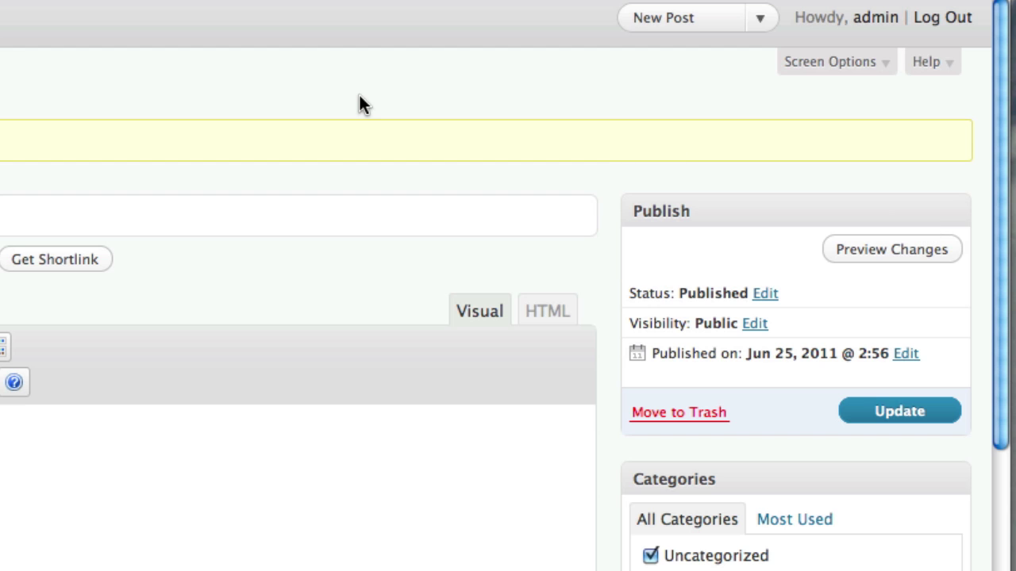
pyautogui.click(403, 152)
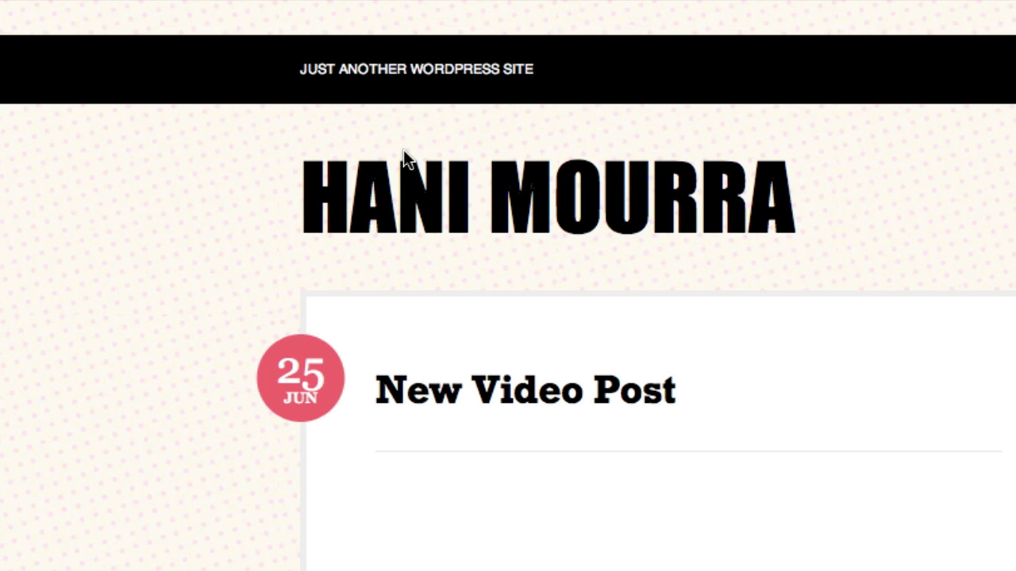
# Examine the published post from the embedded video down to its comments section.
pyautogui.scroll(-5, 275, 469)
pyautogui.scroll(-6, 274, 461)
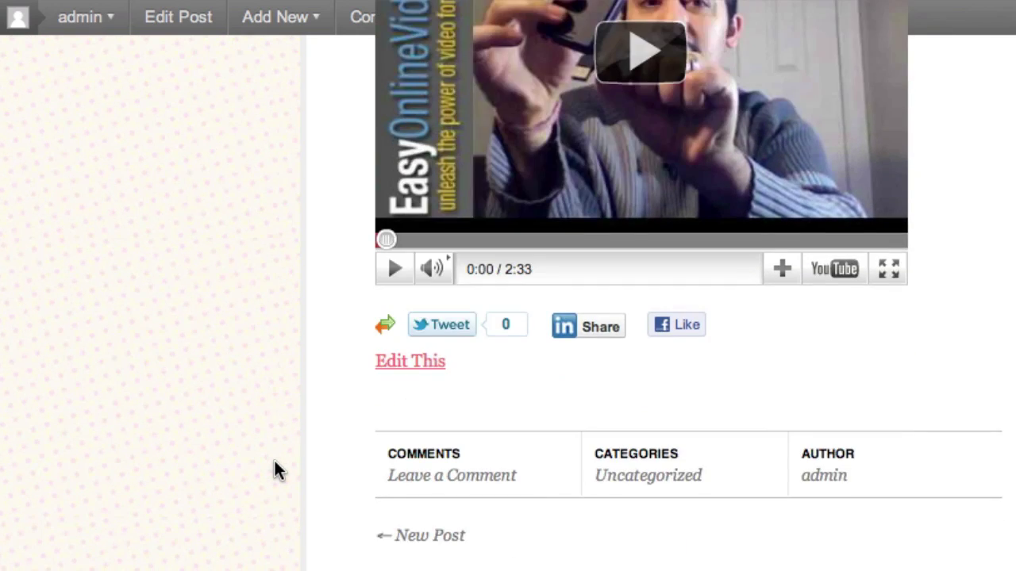
pyautogui.scroll(1, 275, 458)
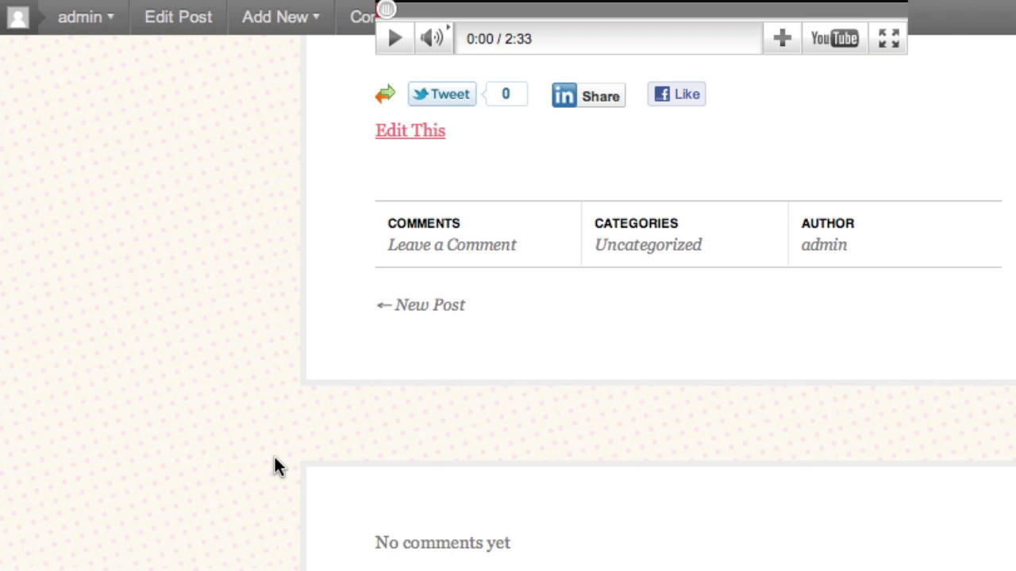
# Go from the live post back to the admin area, open the YouTube Comments settings and run a manual comment update.
pyautogui.click(180, 26)
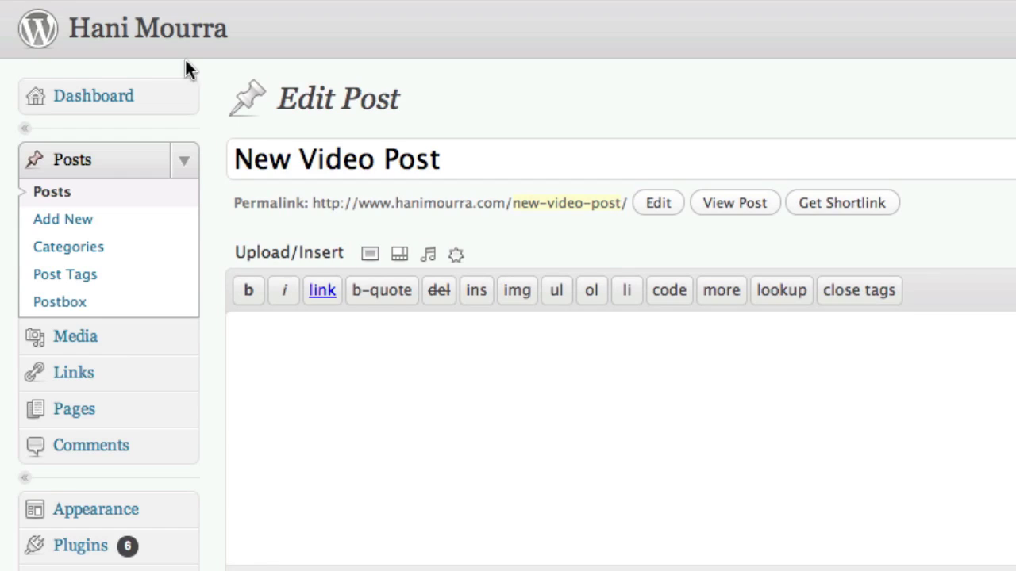
pyautogui.scroll(-12, 210, 350)
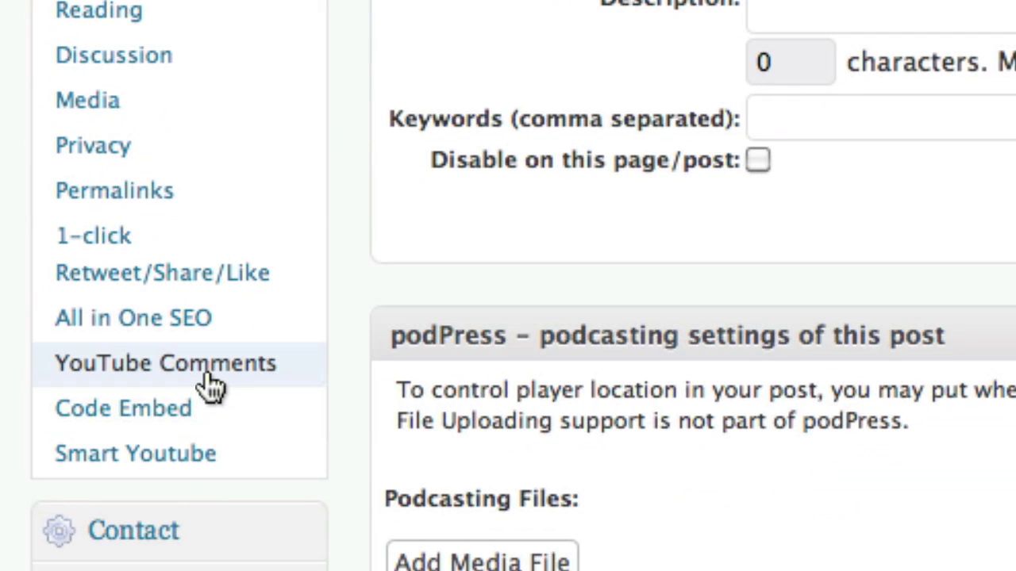
pyautogui.click(206, 366)
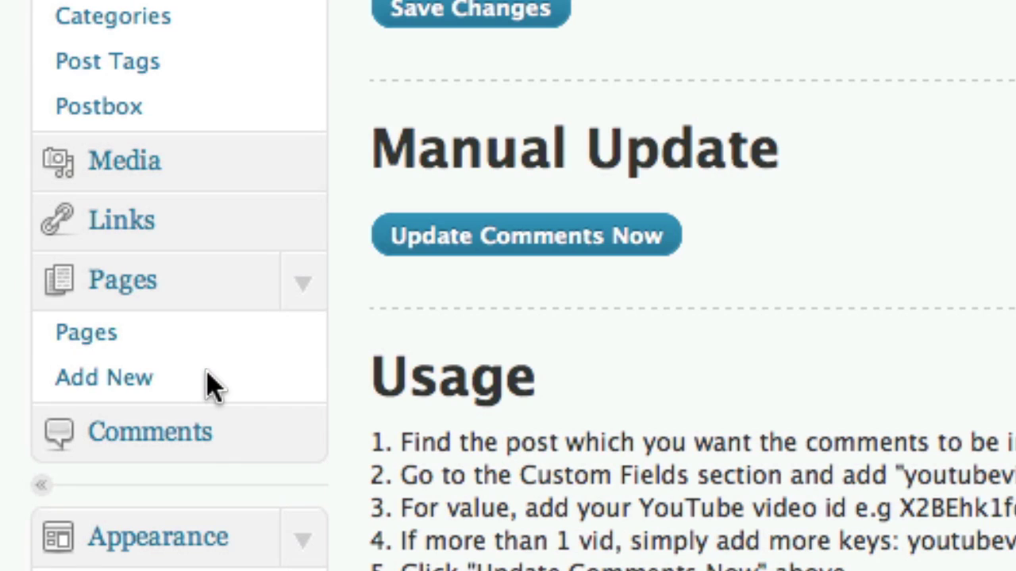
pyautogui.click(635, 246)
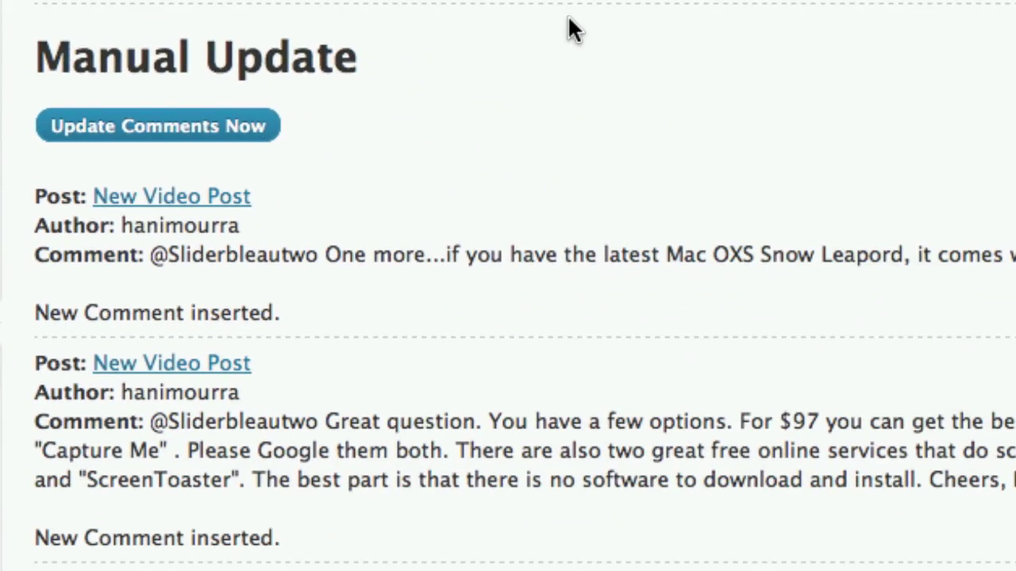
pyautogui.scroll(-5, 567, 27)
pyautogui.scroll(-3, 254, 119)
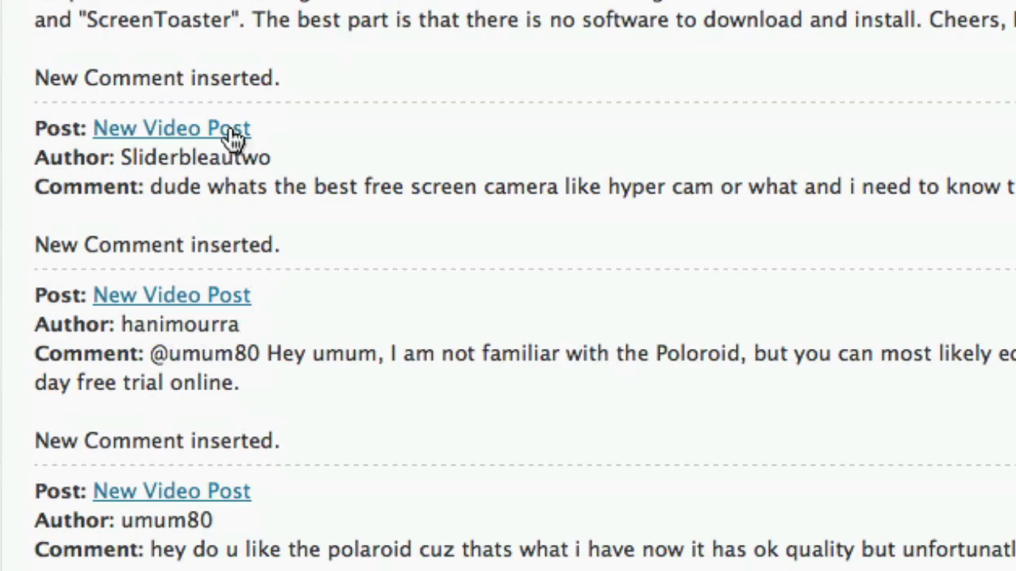
# View New Video Post on the live site and examine the imported YouTube comments below the embedded video.
pyautogui.scroll(10, 369, 269)
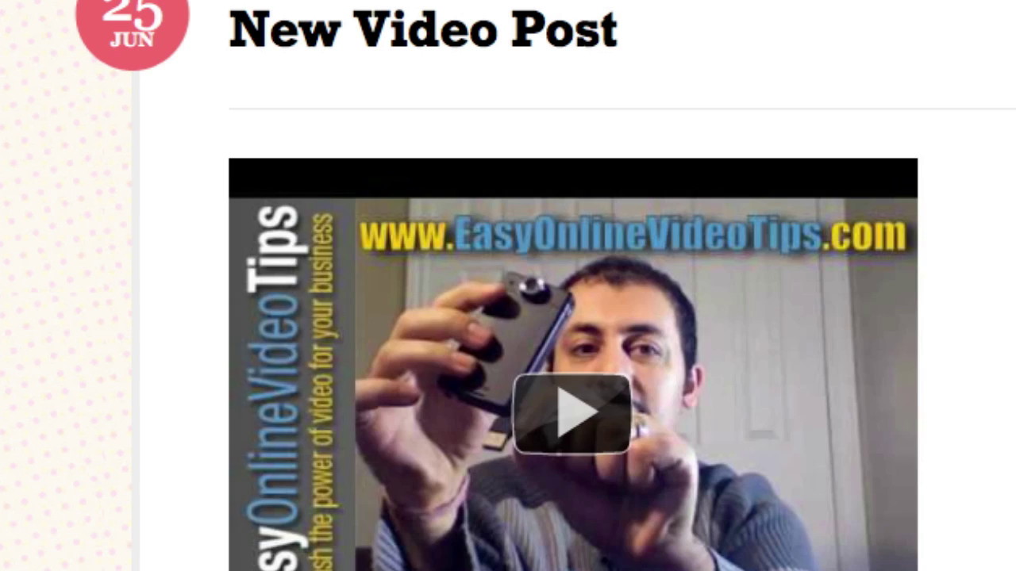
pyautogui.scroll(-8, 508, 286)
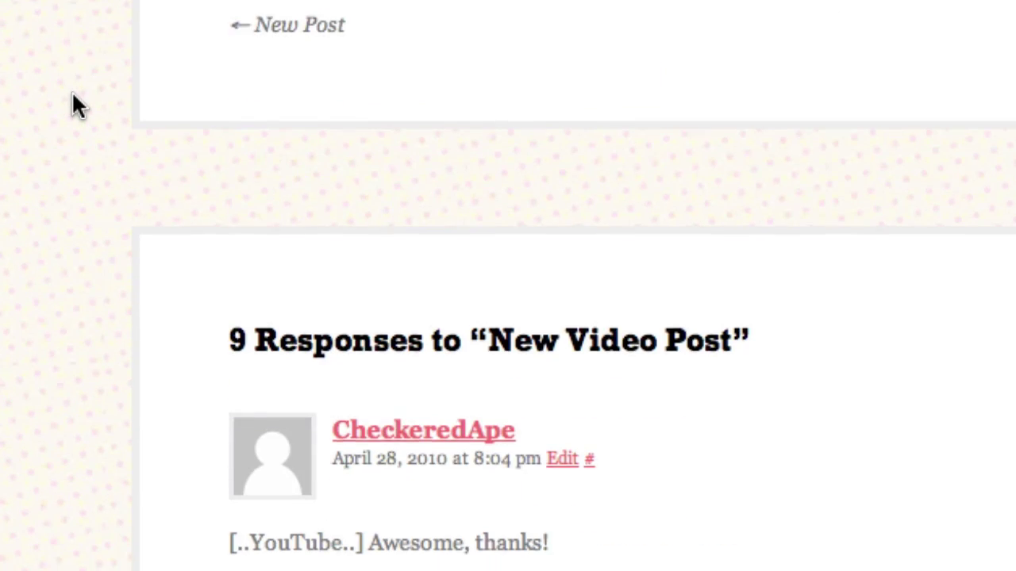
pyautogui.scroll(-5, 72, 93)
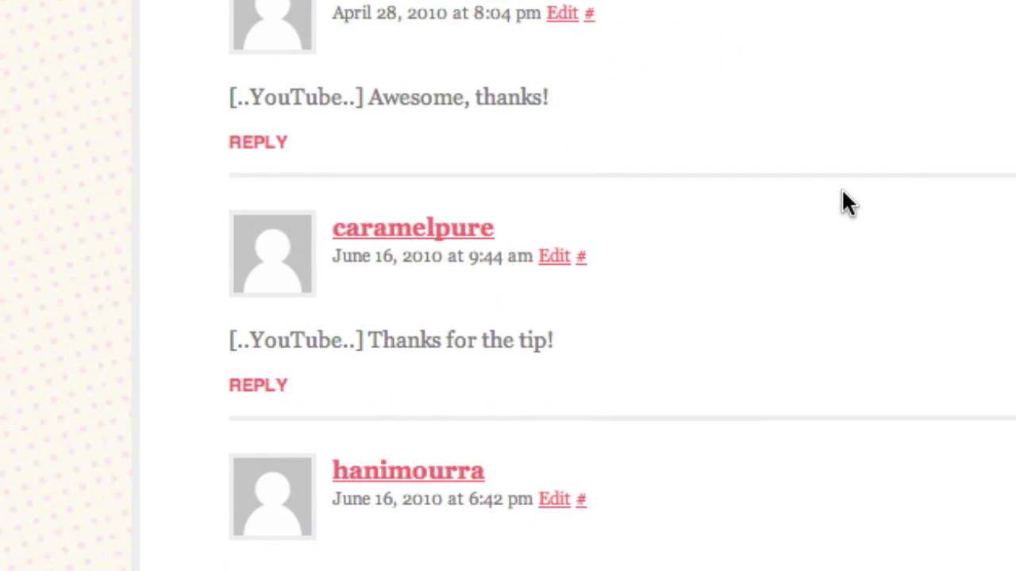
pyautogui.scroll(-5, 843, 199)
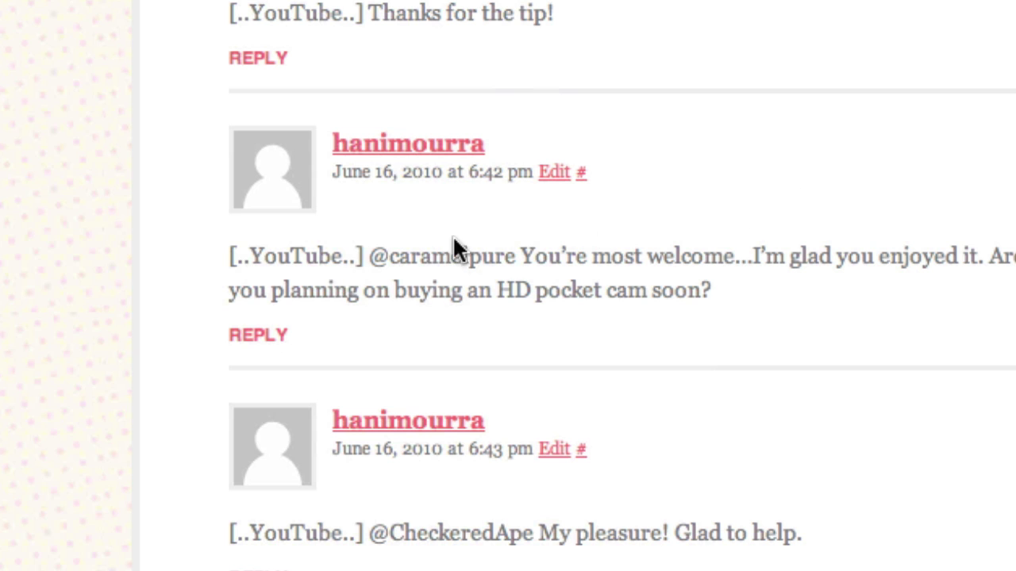
pyautogui.scroll(-4, 585, 270)
pyautogui.scroll(-4, 735, 273)
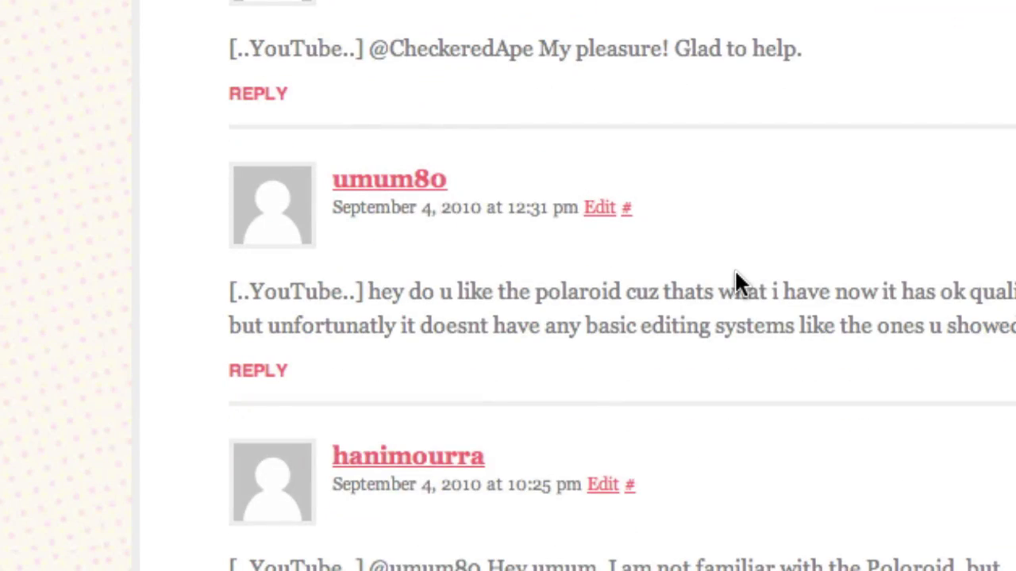
pyautogui.scroll(-2, 736, 281)
pyautogui.scroll(12, 737, 284)
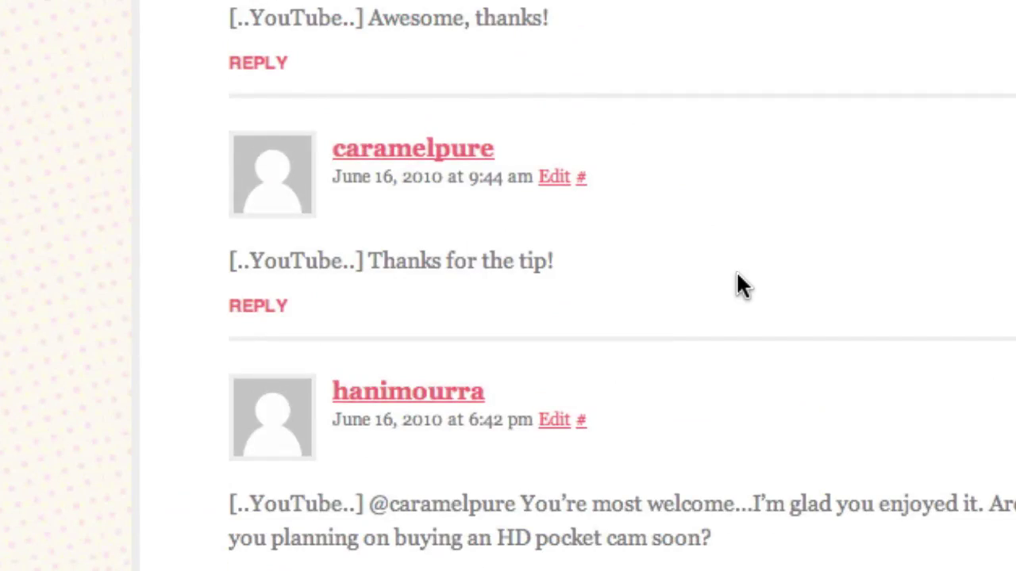